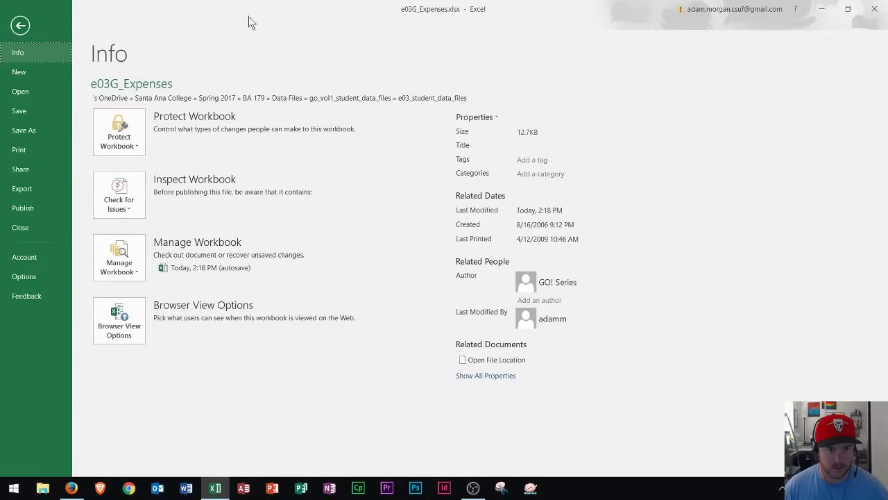
- Set the workbook's Title property to 'MOS Prep' and go back to the Expenses sheet
click(526, 146)
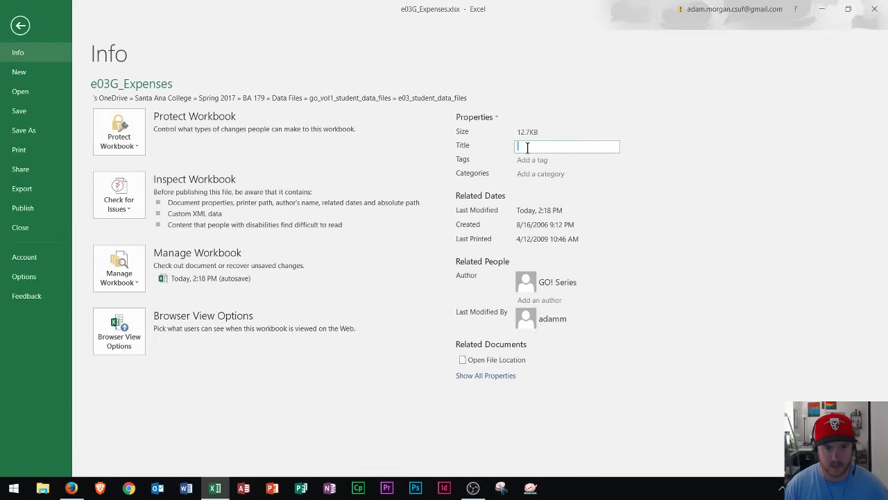
text(MCS)
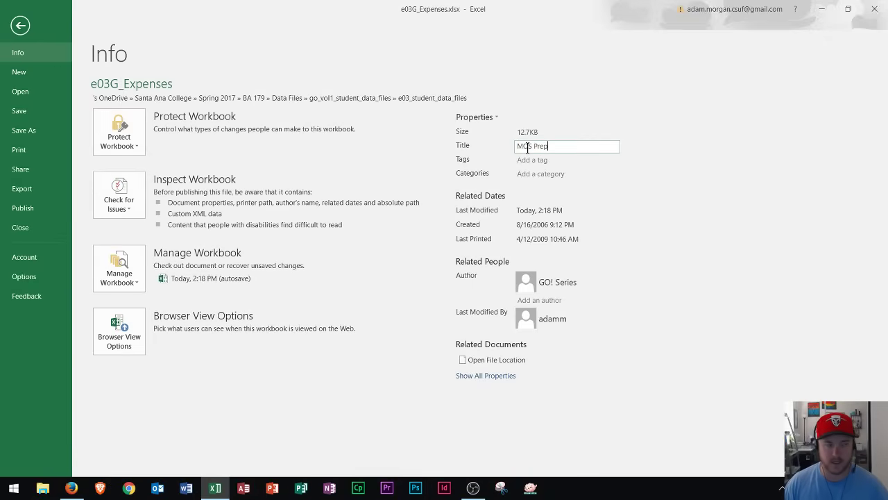
text( Prep)
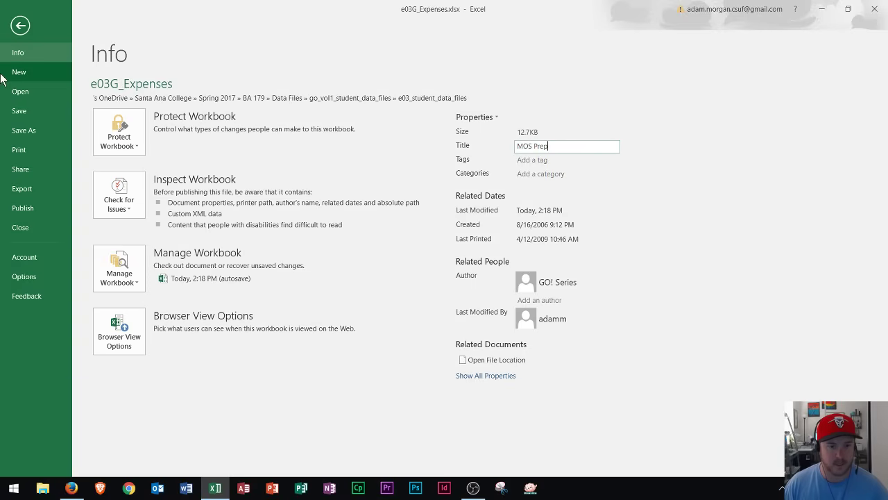
key(Return)
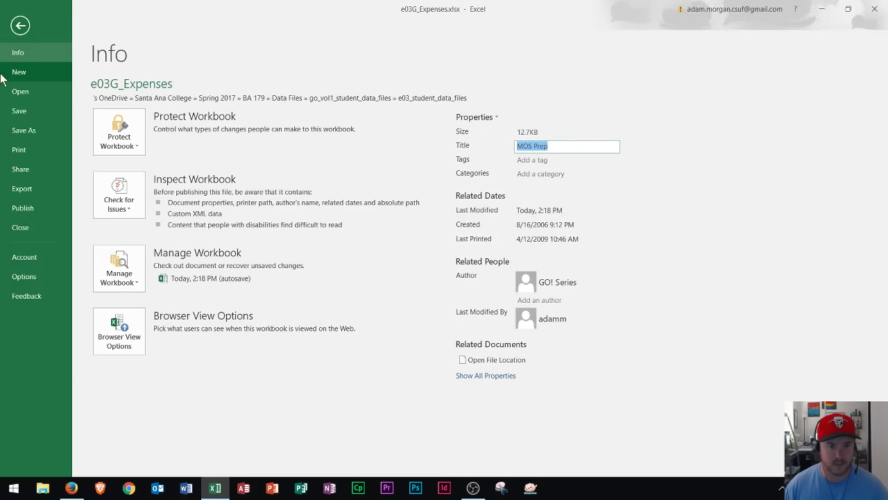
click(21, 26)
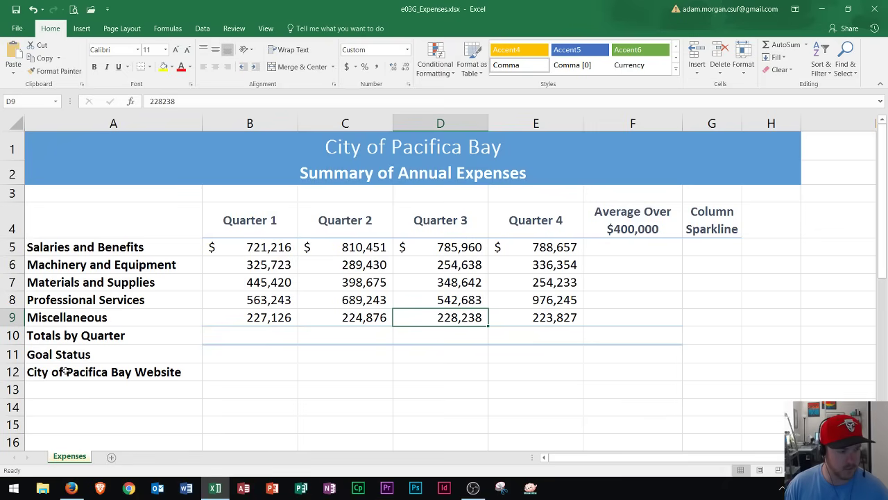
click(111, 374)
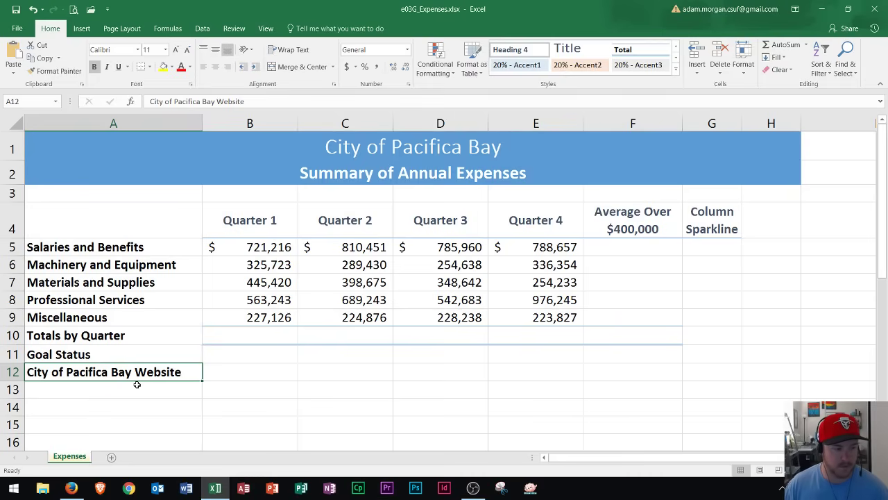
click(82, 29)
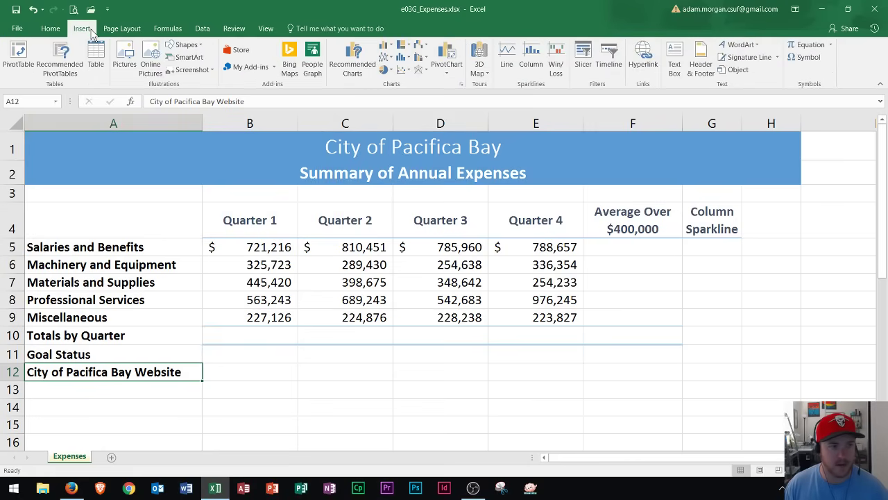
click(643, 58)
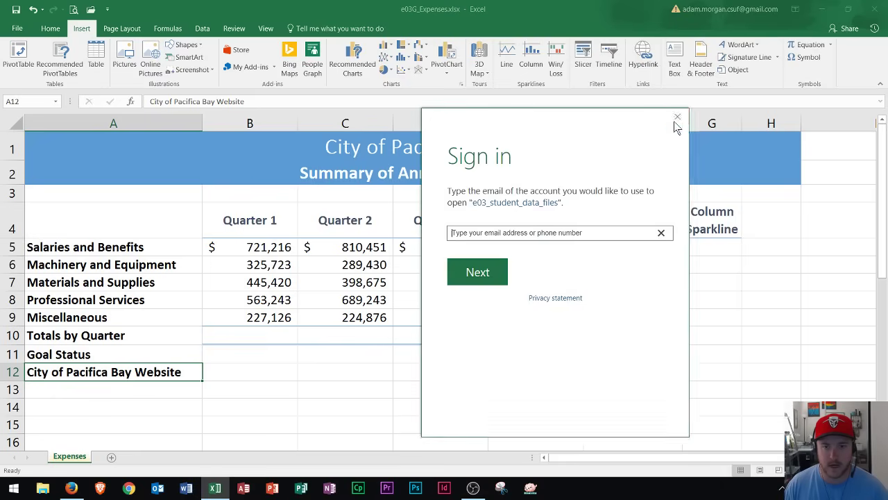
drag(633, 130, 505, 160)
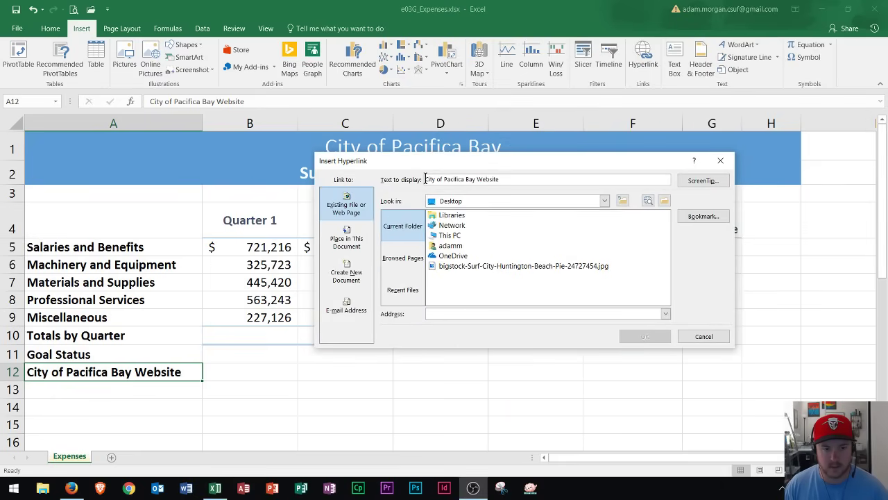
drag(425, 179, 502, 177)
click(521, 177)
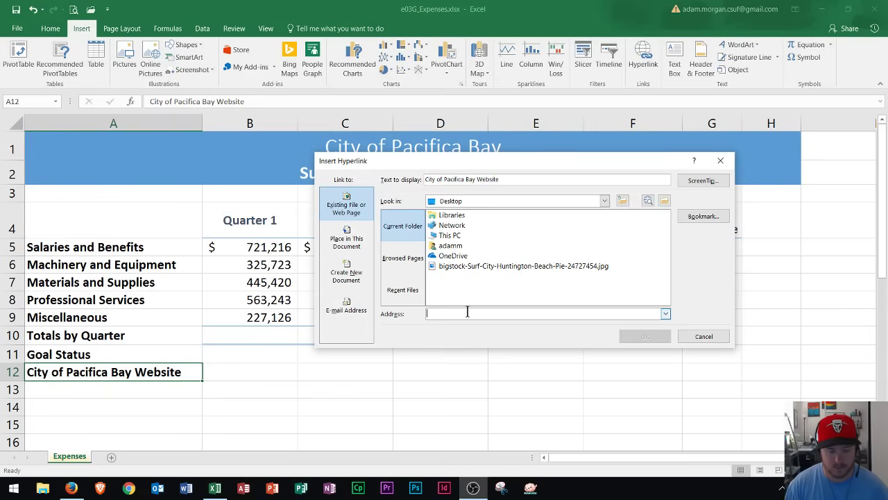
text(http://www.linkedin.com/in/melchorjaime)
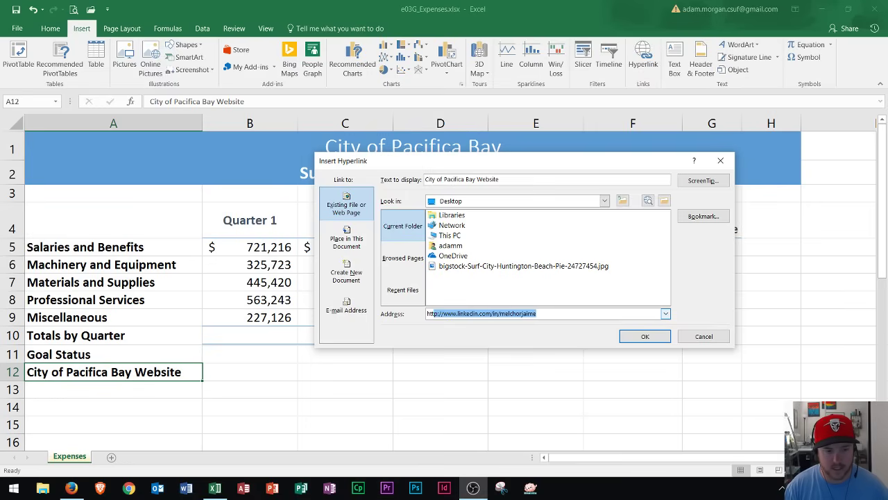
key(shift+Right)
key(shift+Right)
key(shift+Right)
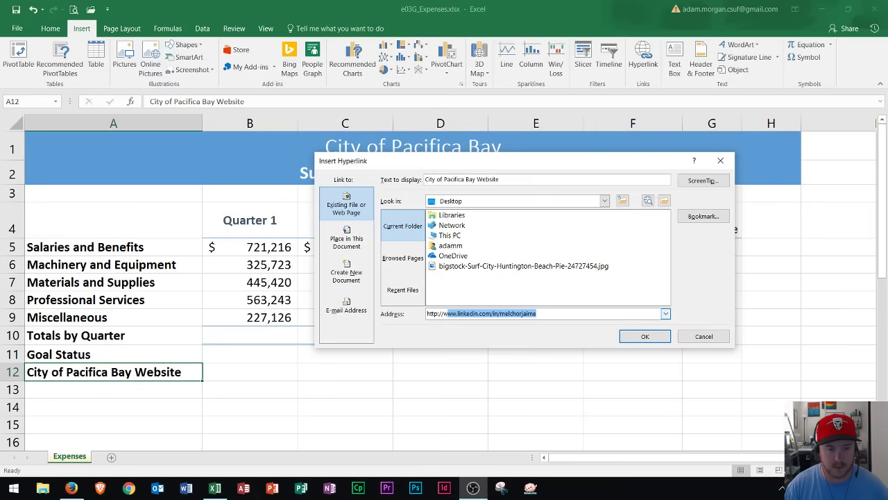
text(pac)
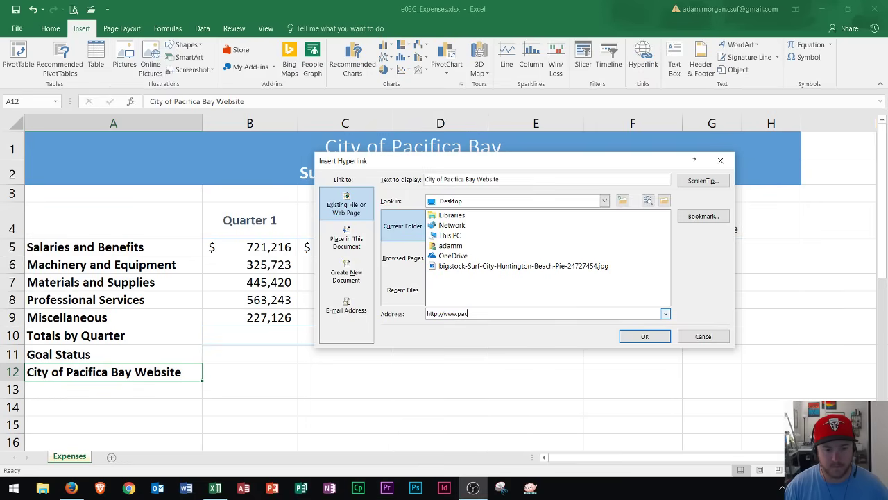
text(ificabay.com)
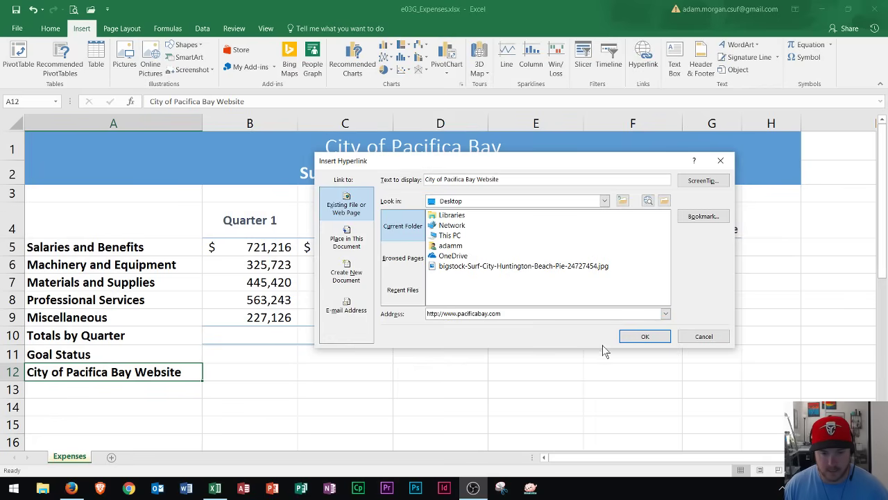
click(651, 337)
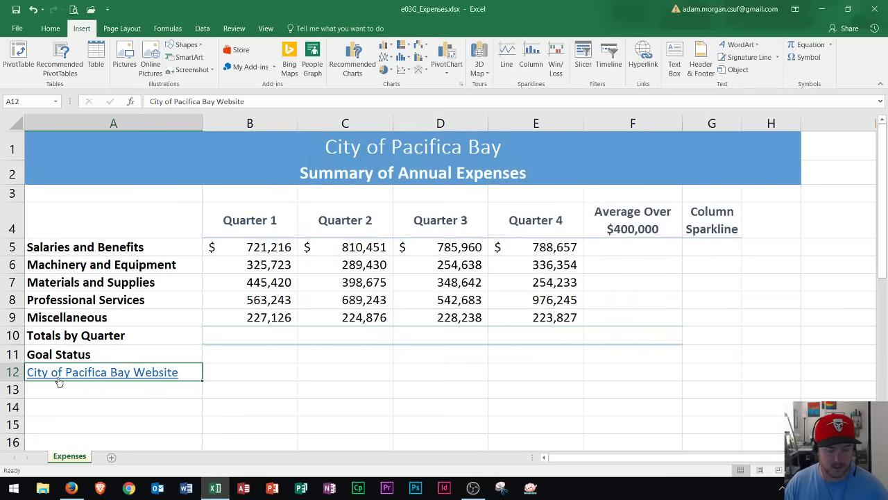
mouse_move(59, 383)
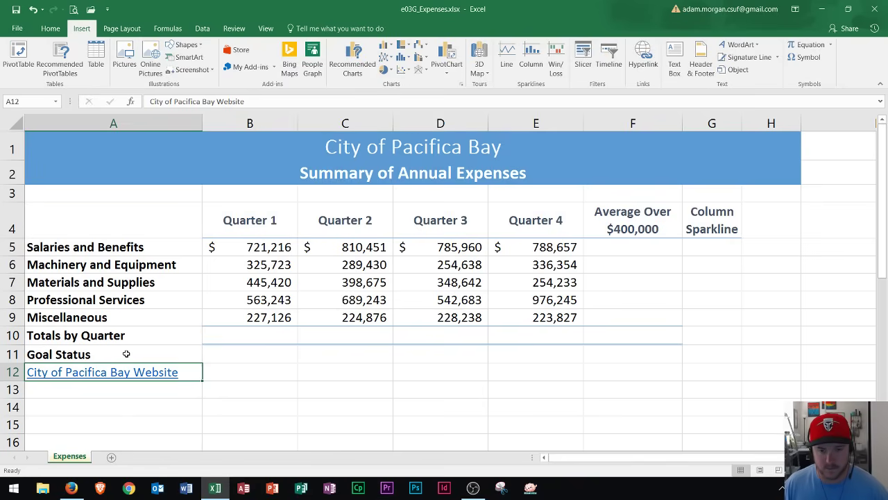
click(449, 366)
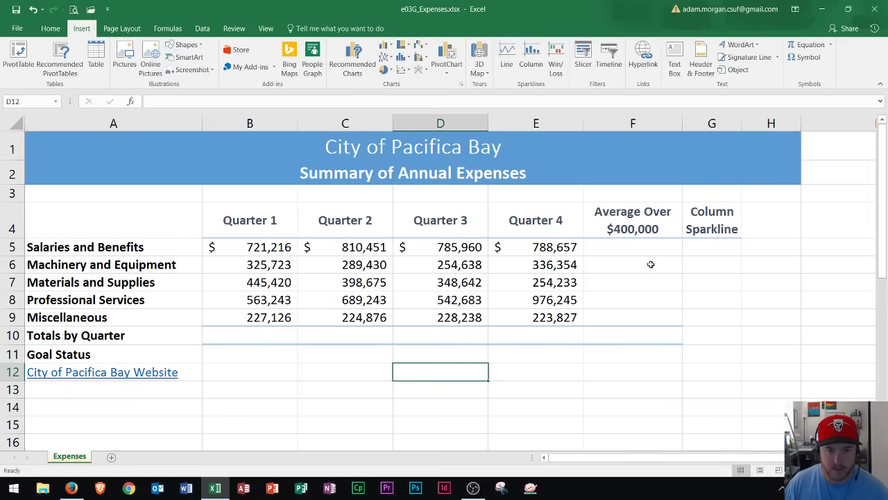
click(641, 237)
key(Down)
key(Down)
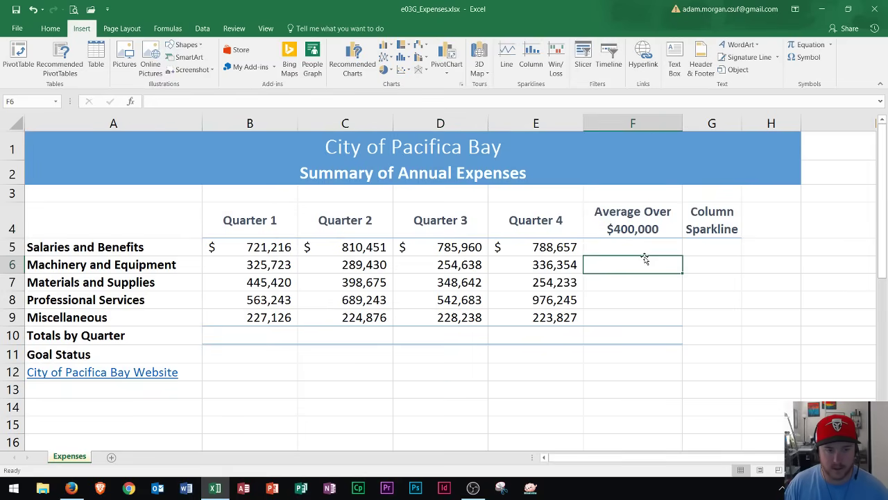
key(Up)
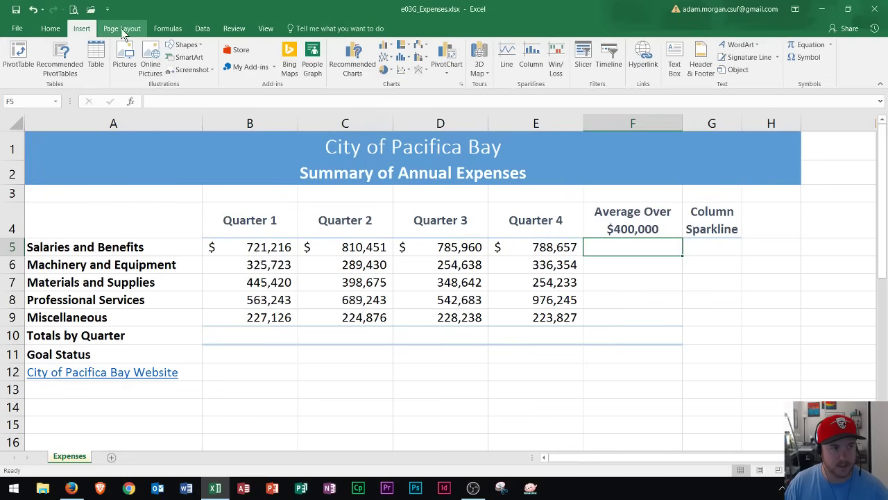
- Enter =AVERAGEIF(B5:E5,">400000") in F5, giving $776,571
click(161, 34)
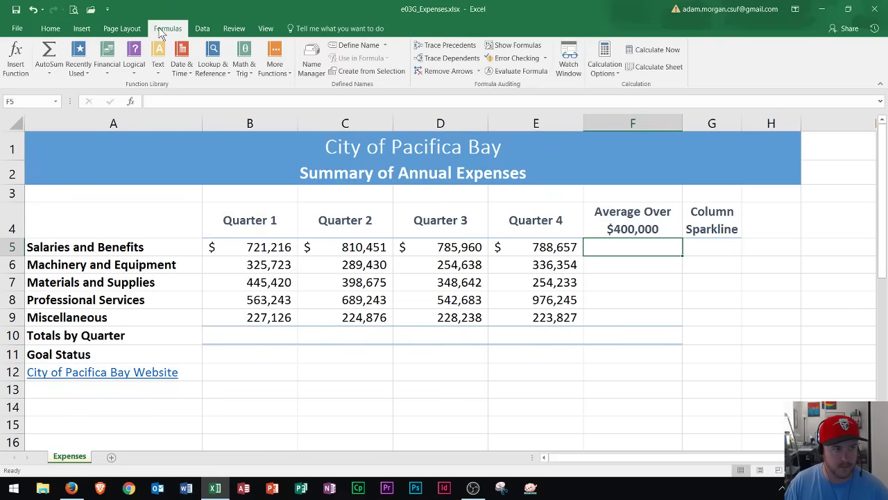
click(79, 72)
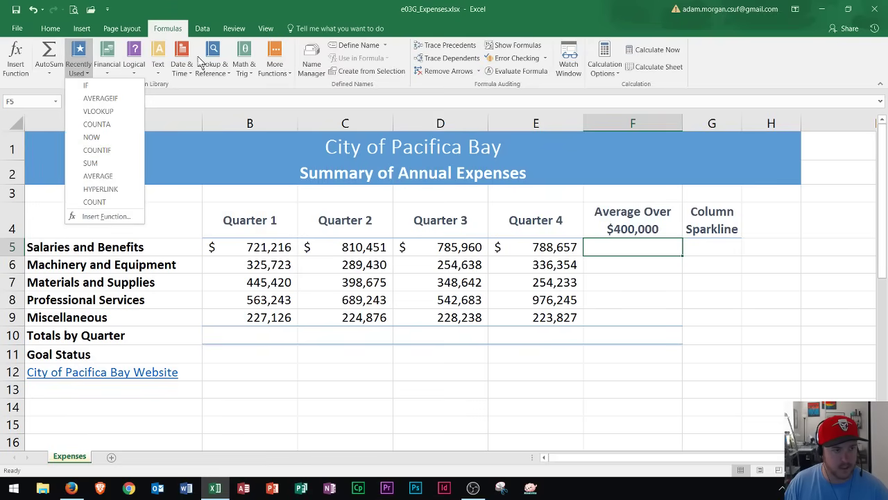
click(266, 69)
mouse_move(299, 87)
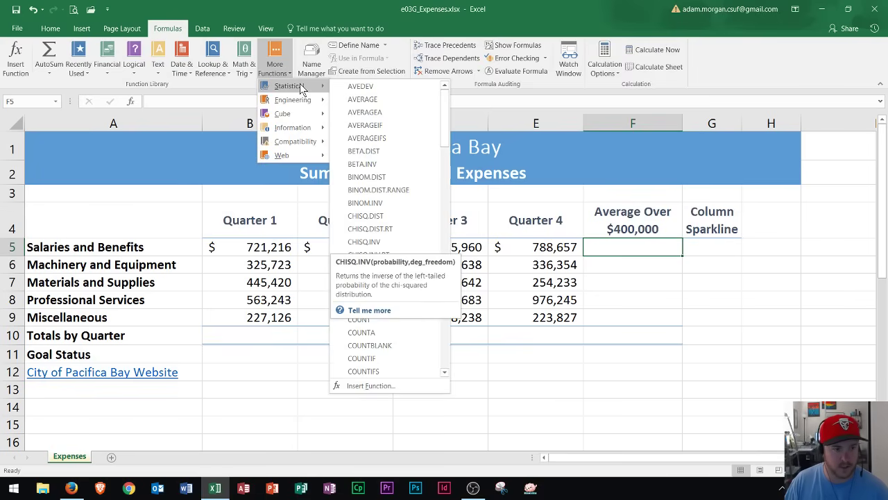
click(364, 126)
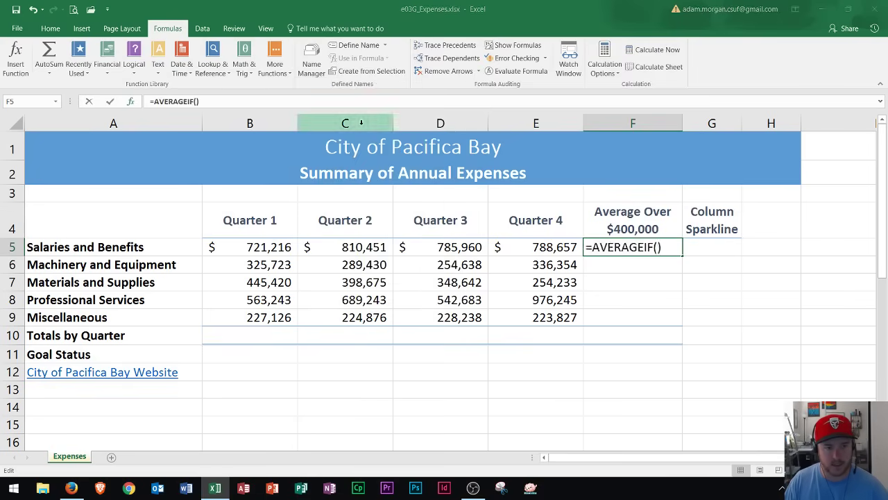
drag(490, 176, 601, 63)
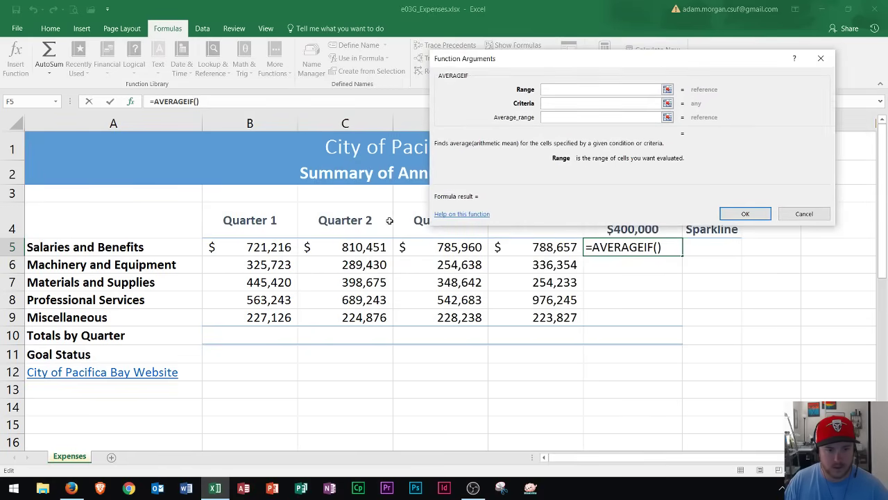
drag(255, 247, 536, 247)
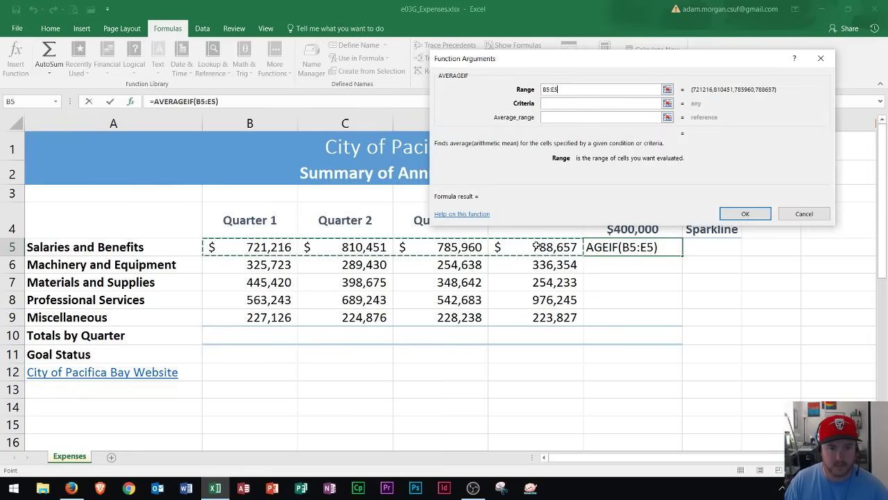
click(551, 103)
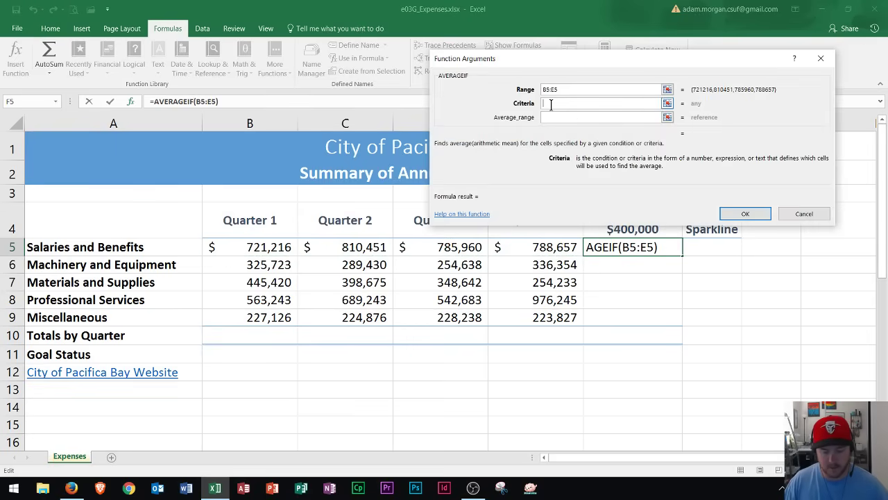
text(>)
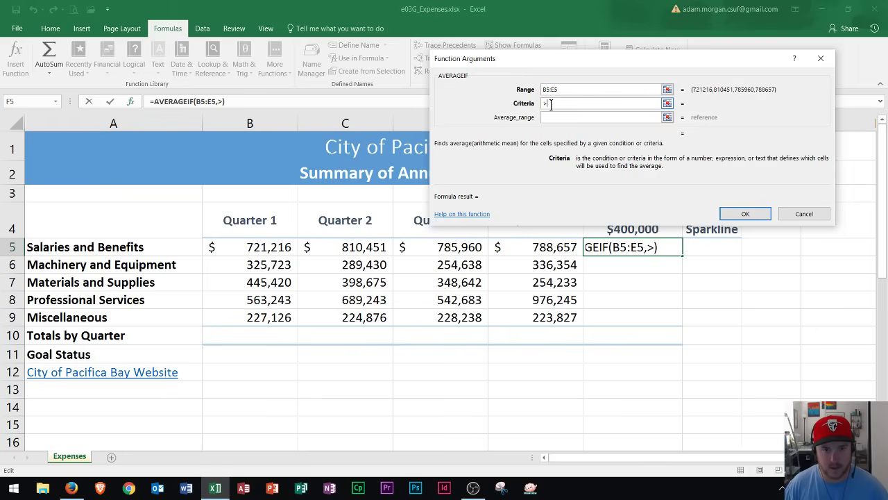
text(400000)
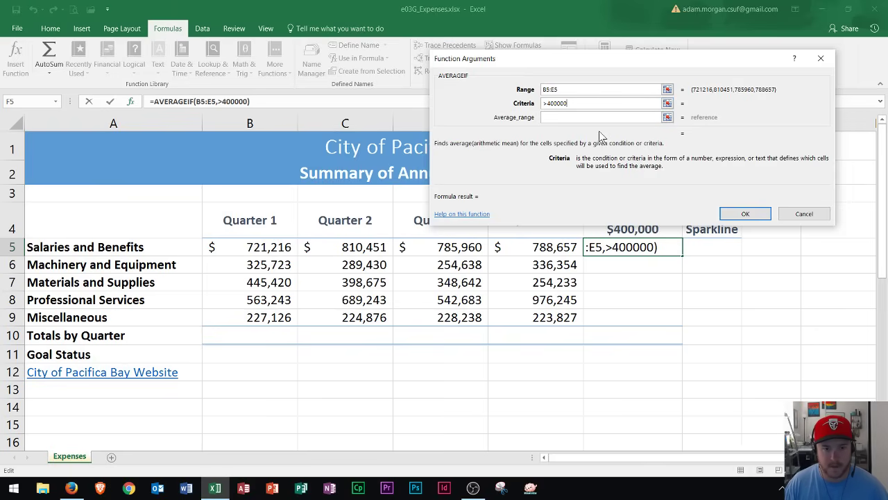
click(760, 213)
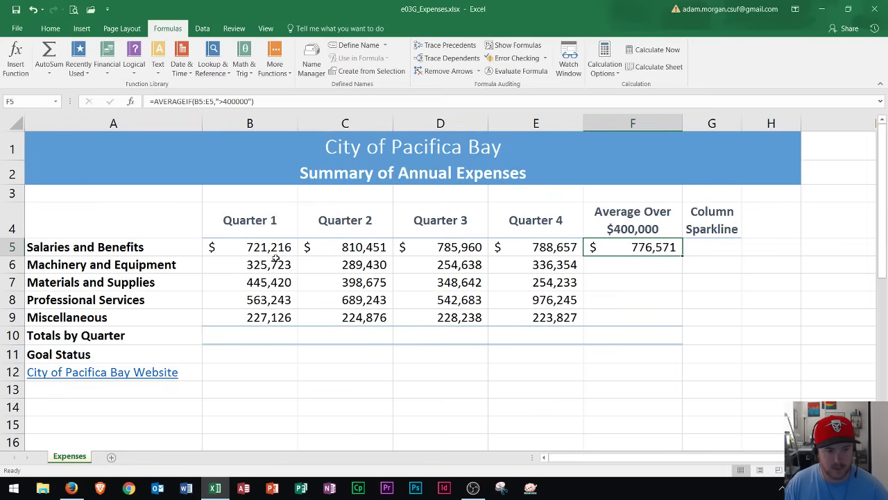
drag(683, 256, 685, 320)
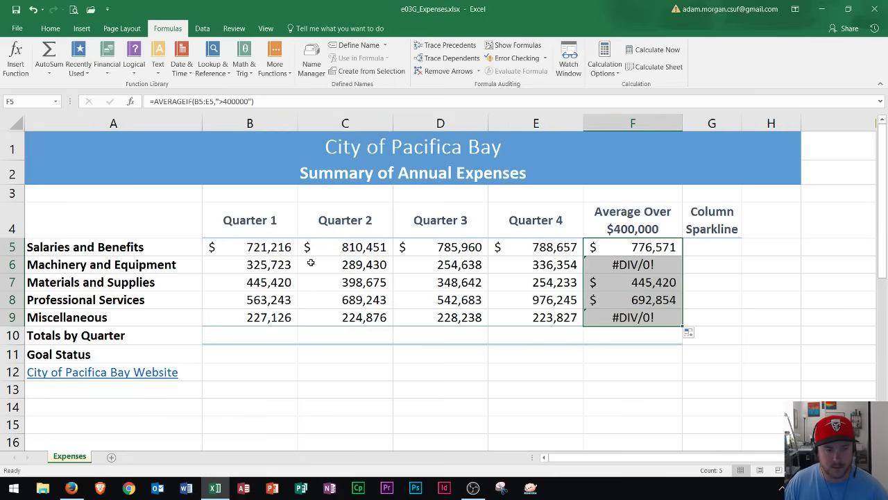
click(625, 266)
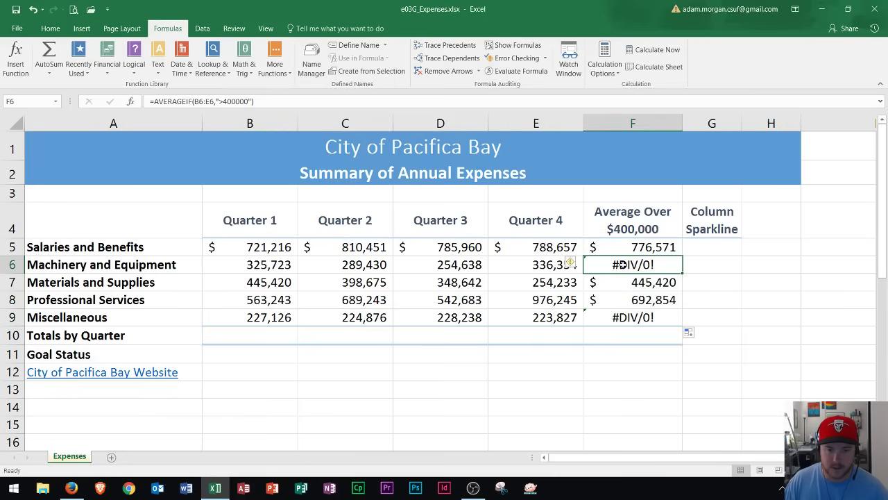
click(613, 317)
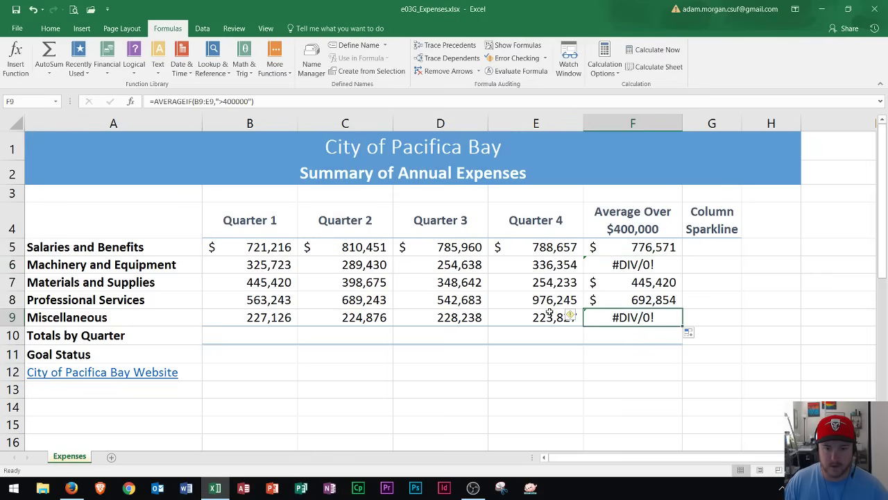
click(616, 251)
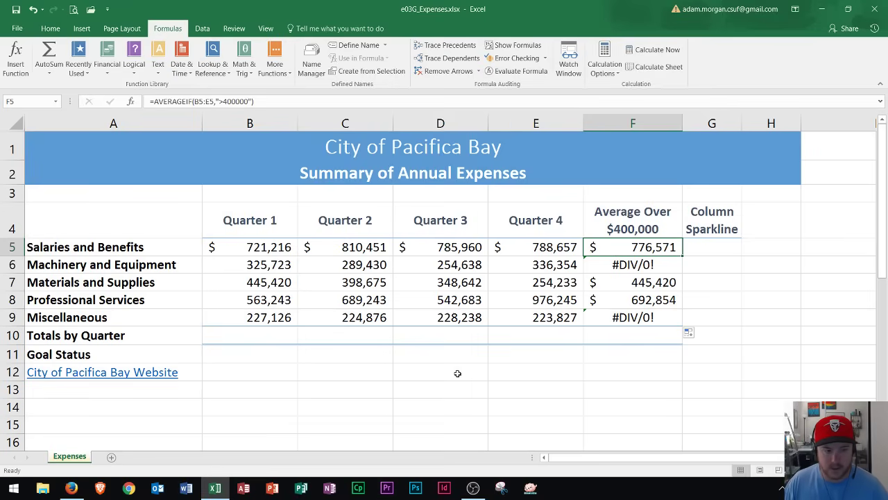
- AutoSum each quarter's column of B5:F10 into the Totals by Quarter row
click(710, 244)
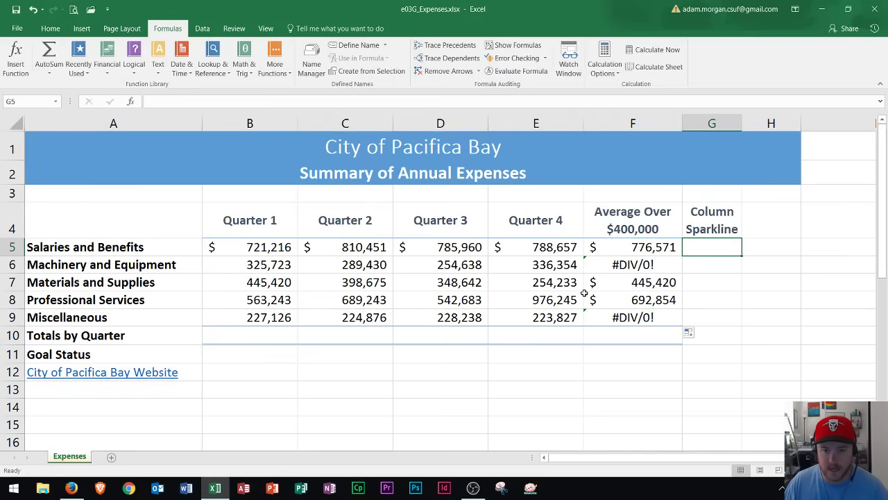
drag(260, 246, 660, 335)
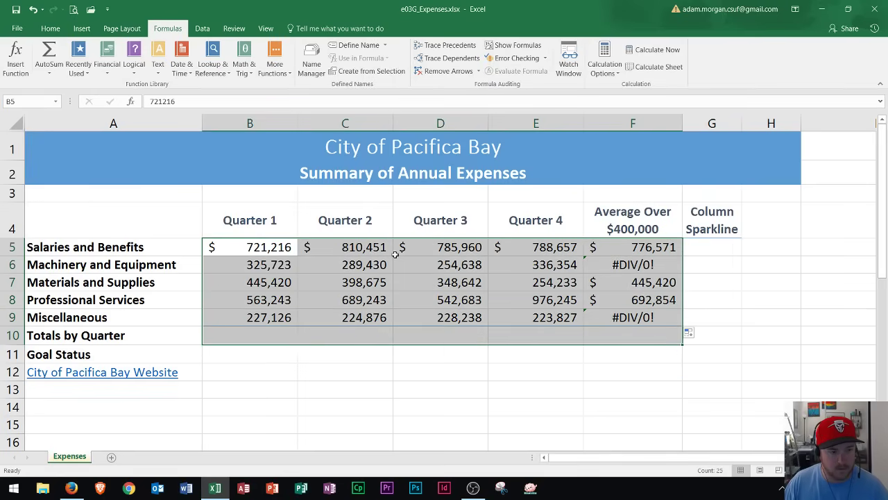
drag(254, 246, 275, 338)
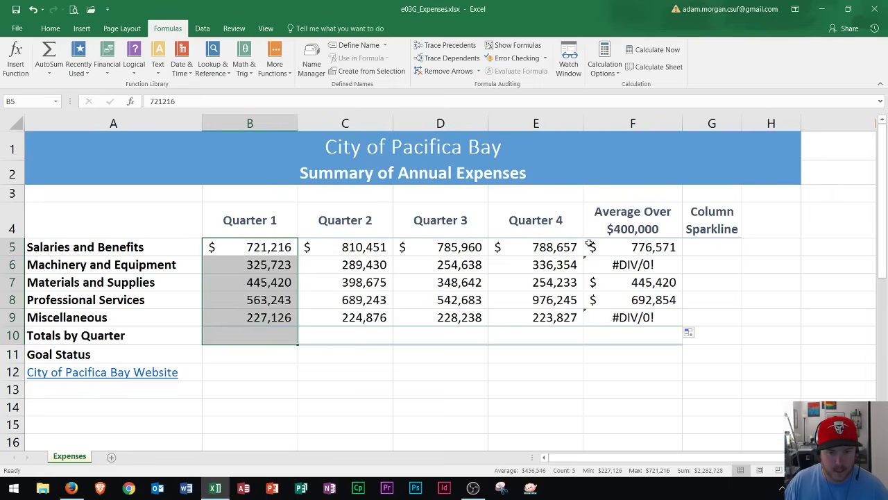
drag(262, 246, 611, 336)
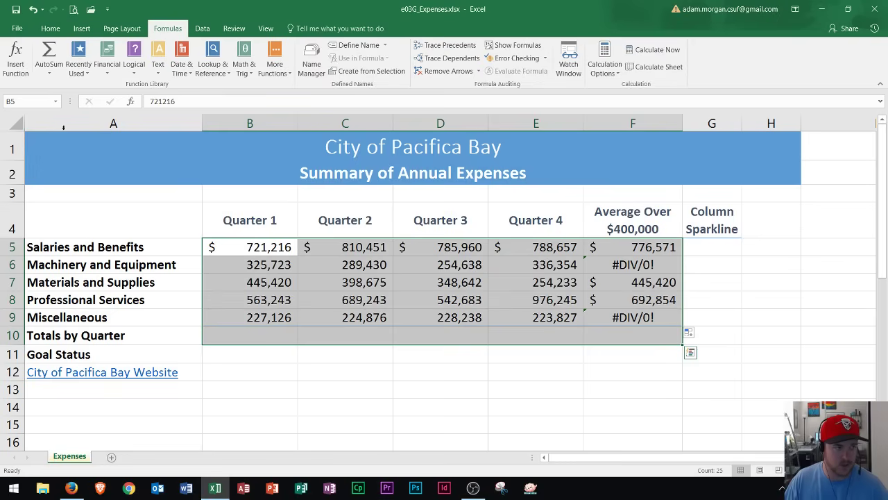
click(40, 28)
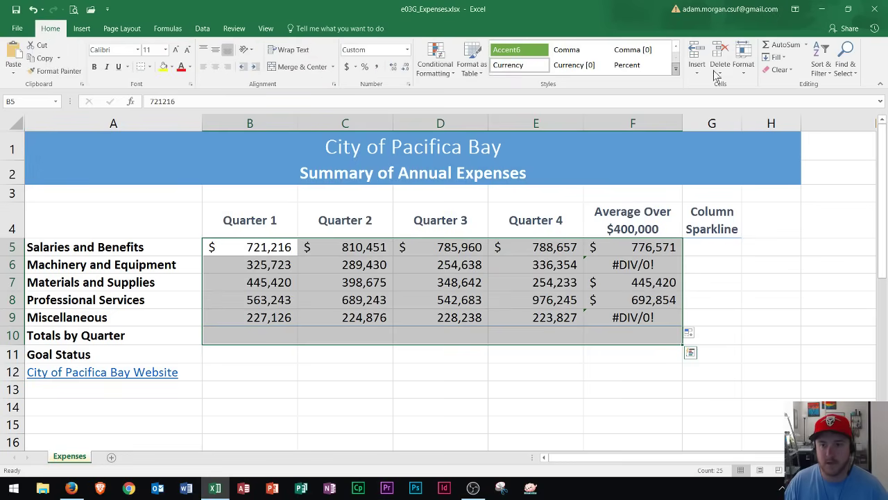
click(786, 46)
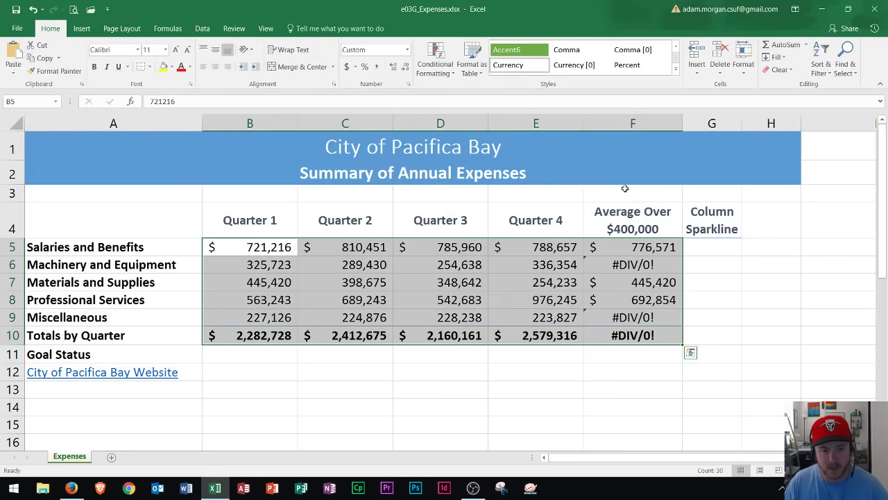
- Clear the #DIV/0! total from F10 and select B11
click(595, 340)
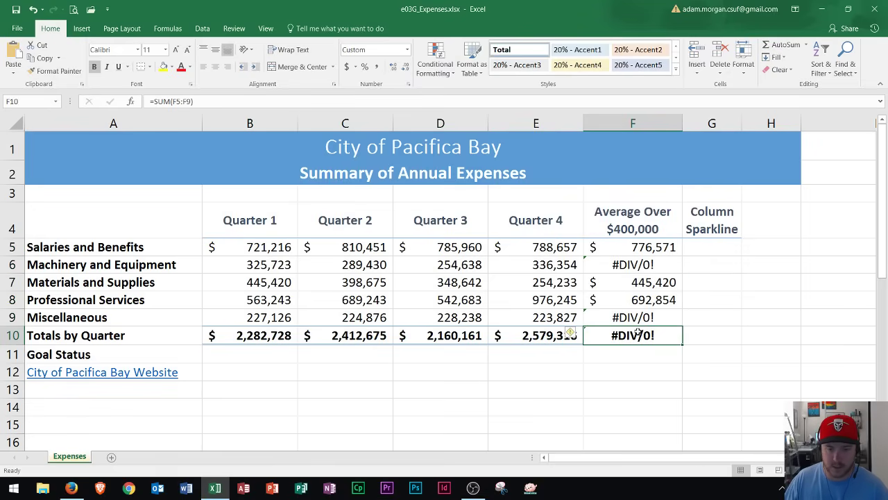
key(Delete)
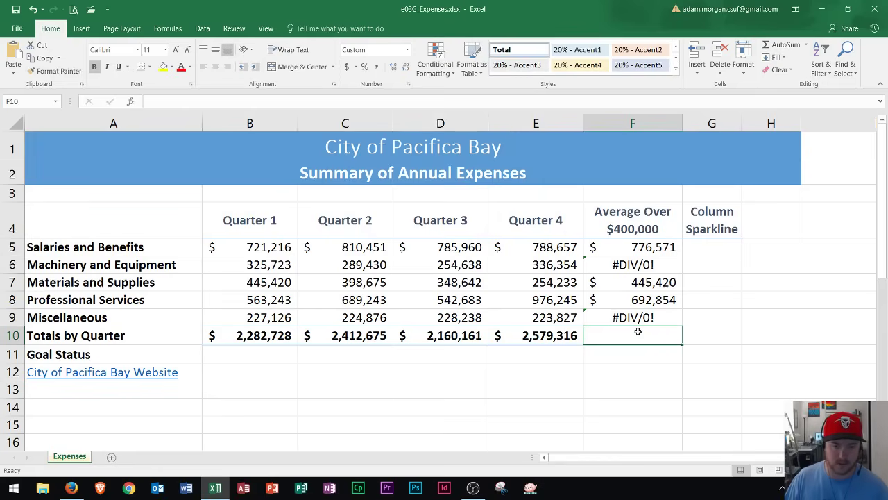
click(319, 373)
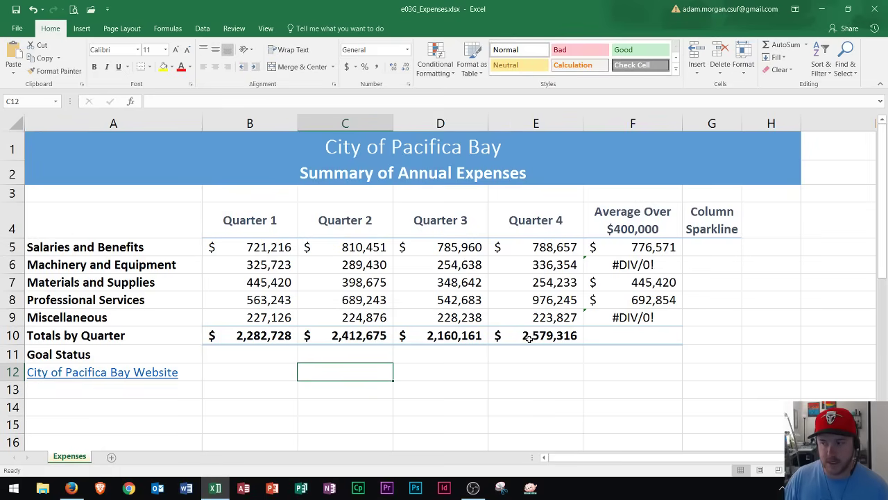
click(256, 356)
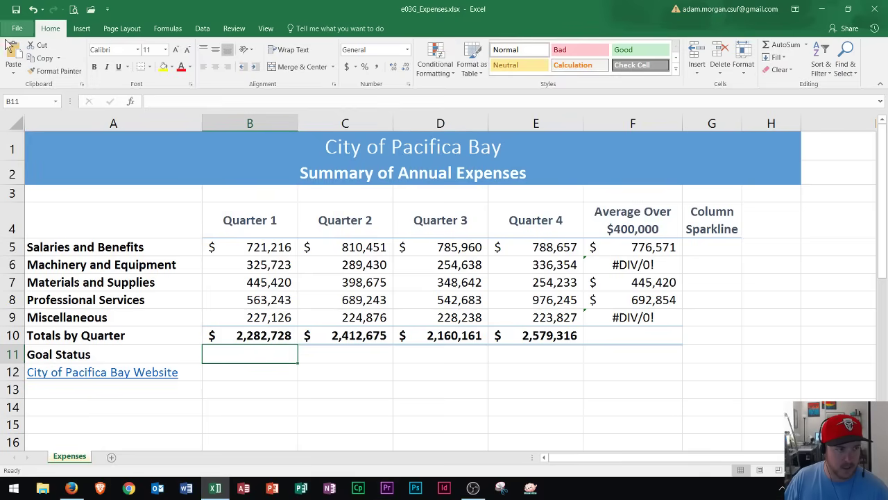
- Start an IF formula in B11 with the condition B10>2300000
click(79, 30)
click(168, 29)
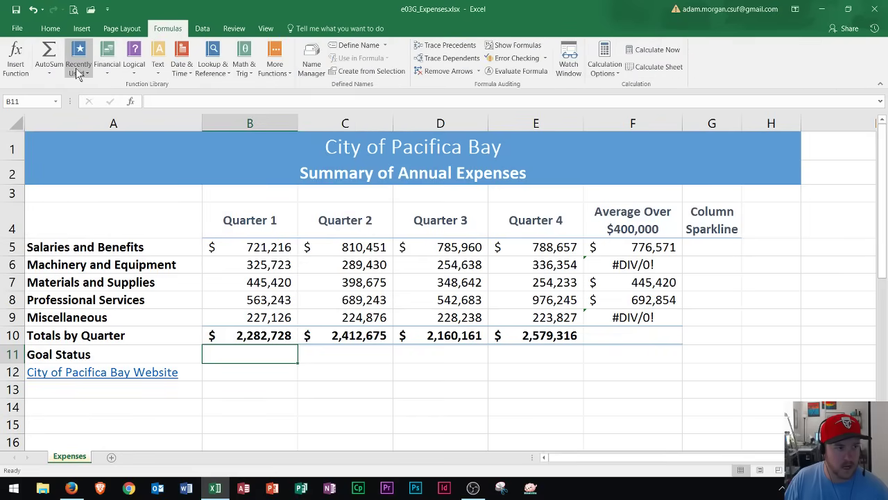
click(140, 71)
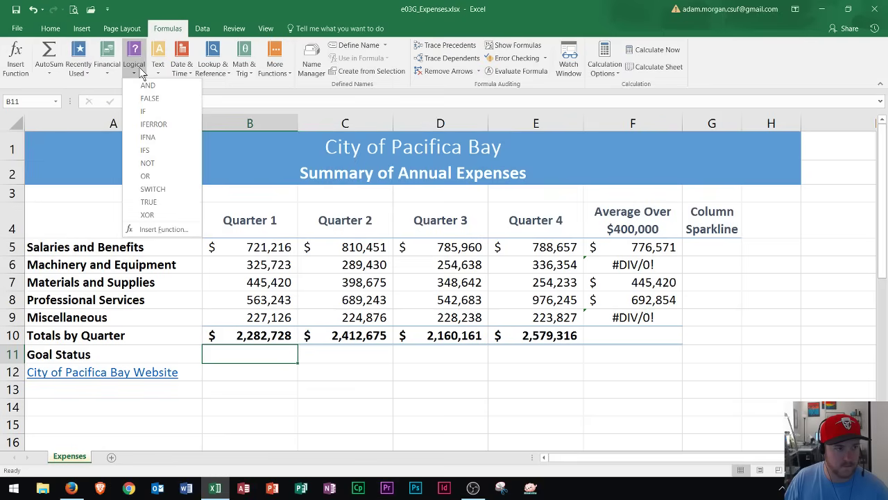
click(154, 113)
drag(583, 55, 561, 139)
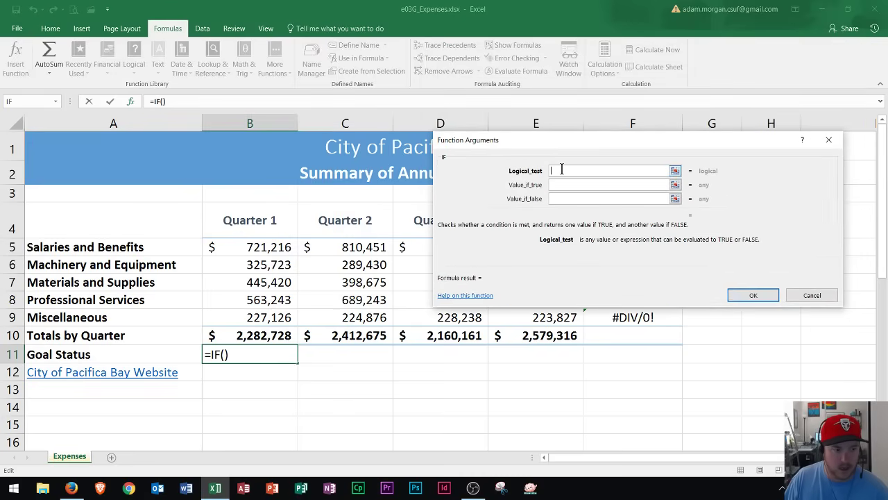
click(247, 337)
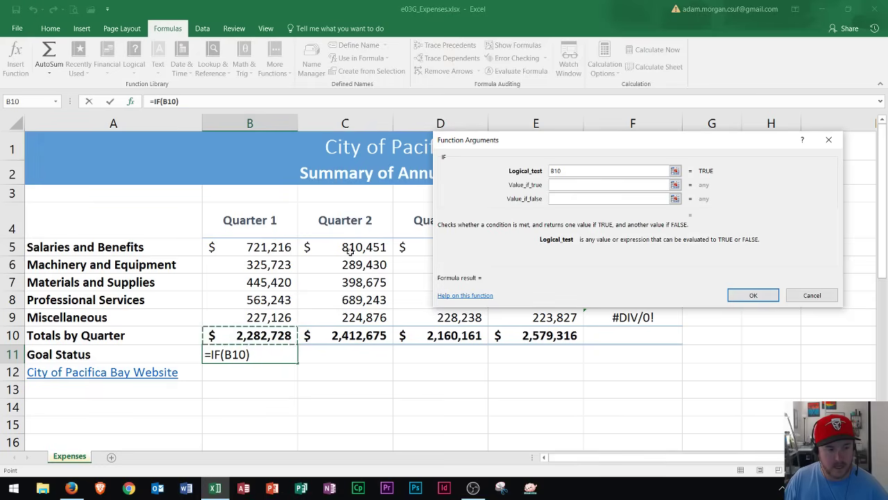
text(>)
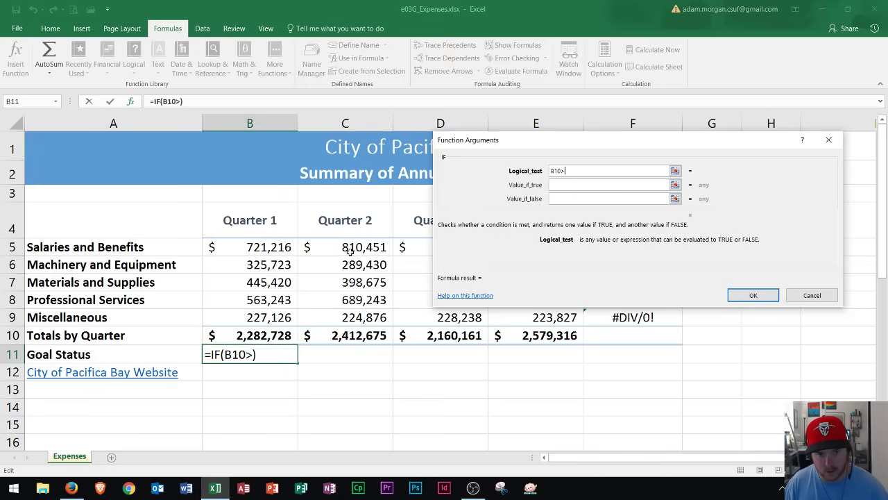
text(2)
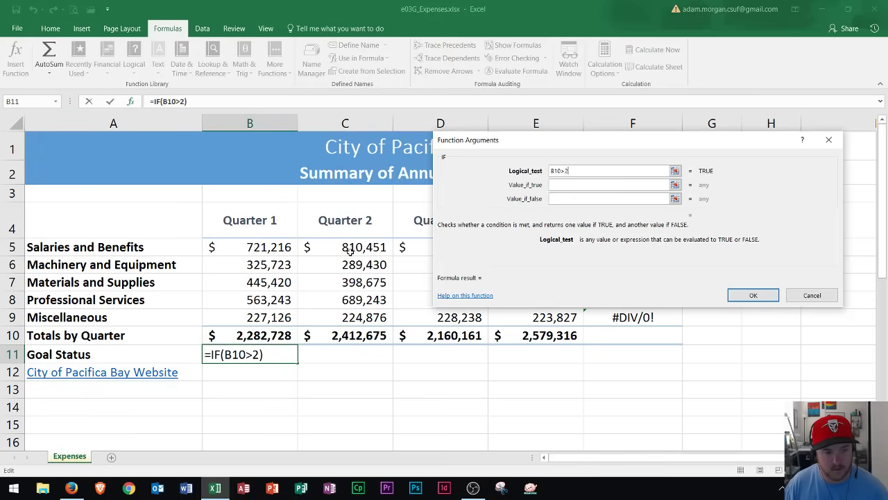
text(300000)
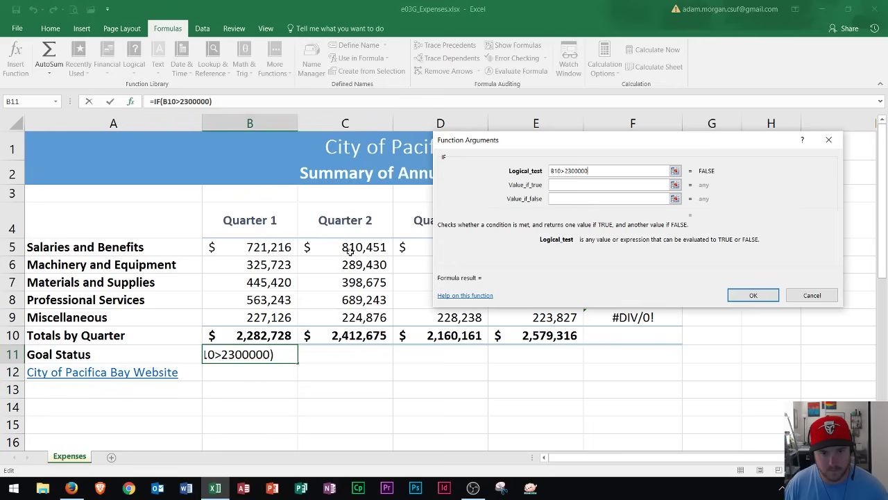
- Enter 'Success' as the true value and 'Failure' as the false value
click(567, 184)
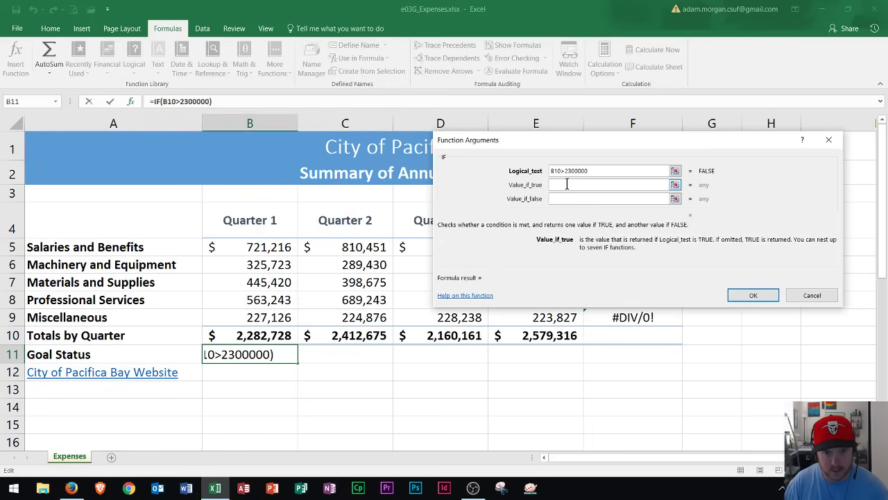
text(Suce)
key(BackSpace)
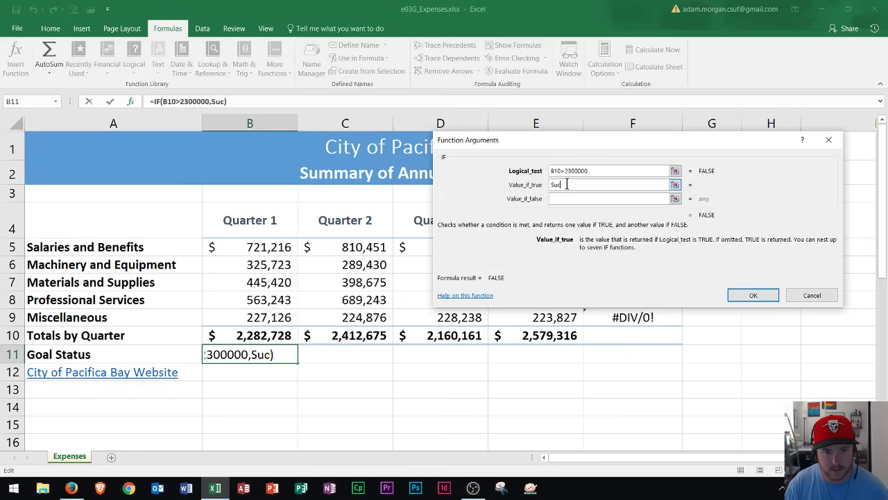
text(c)
key(BackSpace)
text(ess)
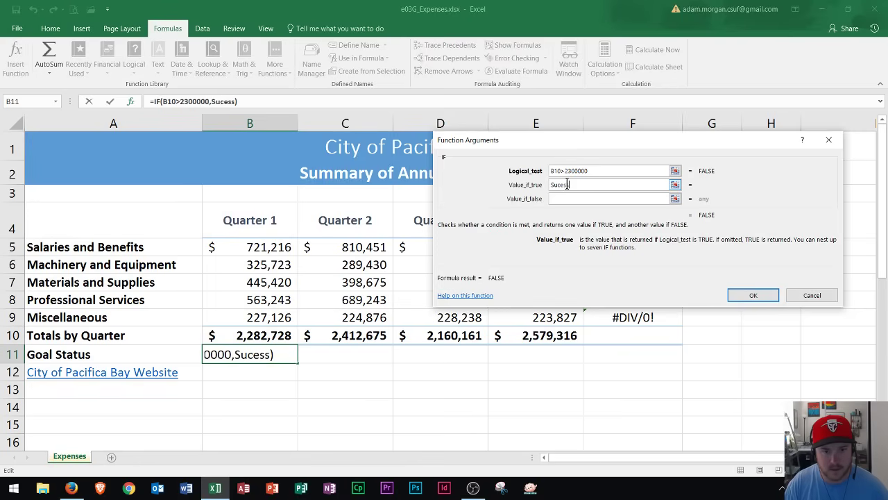
key(Tab)
text(F)
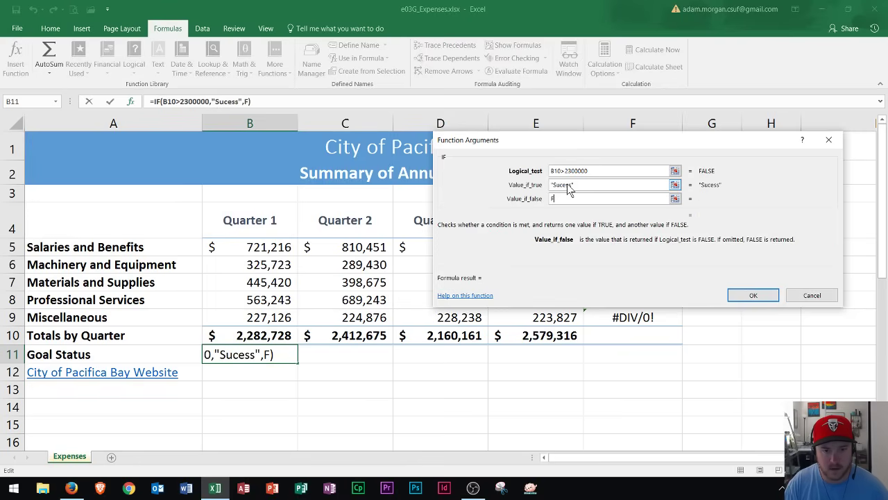
text(ailure)
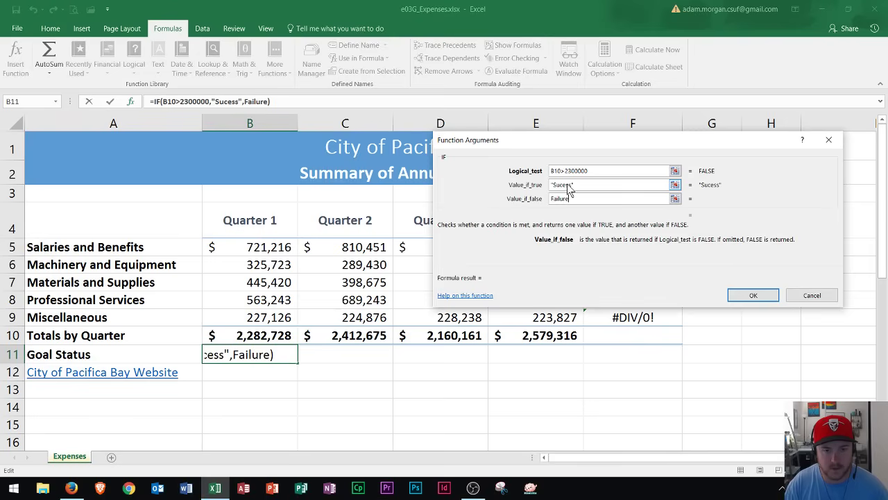
double_click(567, 186)
text(Success)
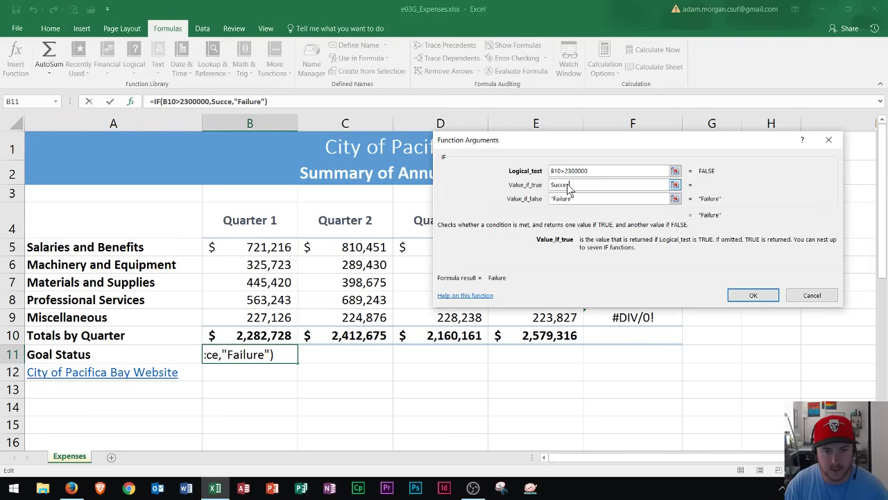
key(Tab)
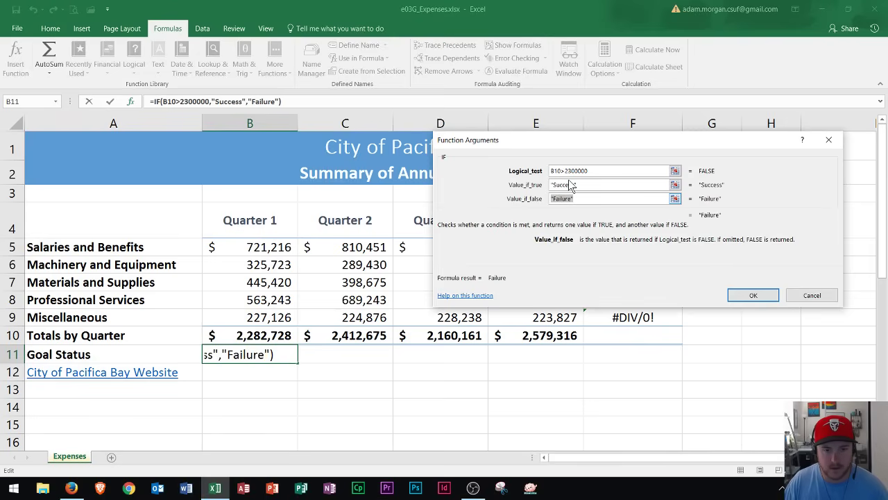
key(alt+Tab)
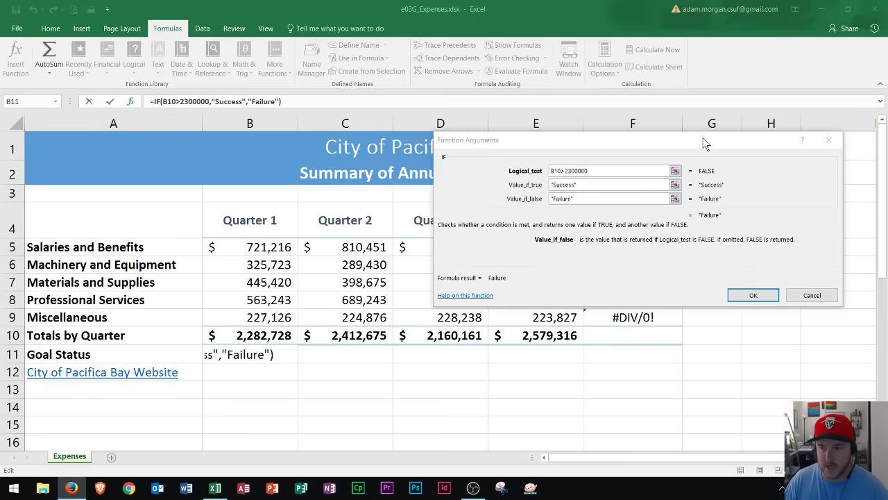
- Confirm the IF formula in B11 and fill it right through E11
click(751, 296)
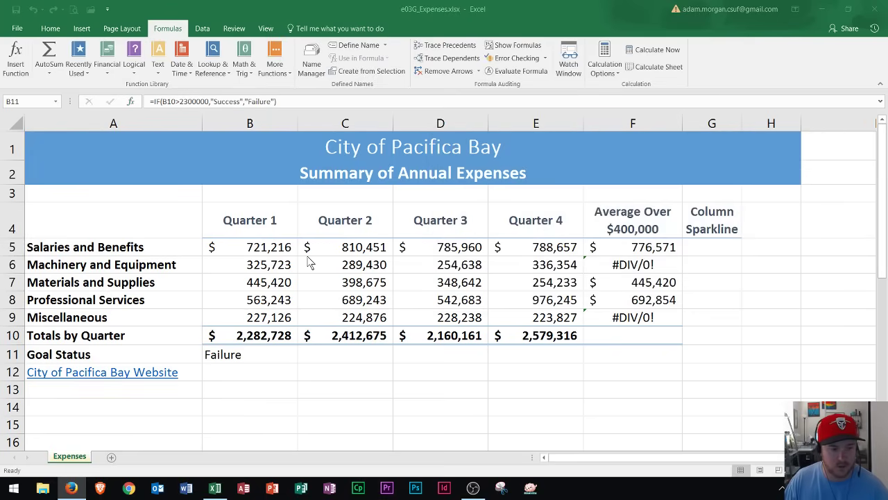
click(272, 354)
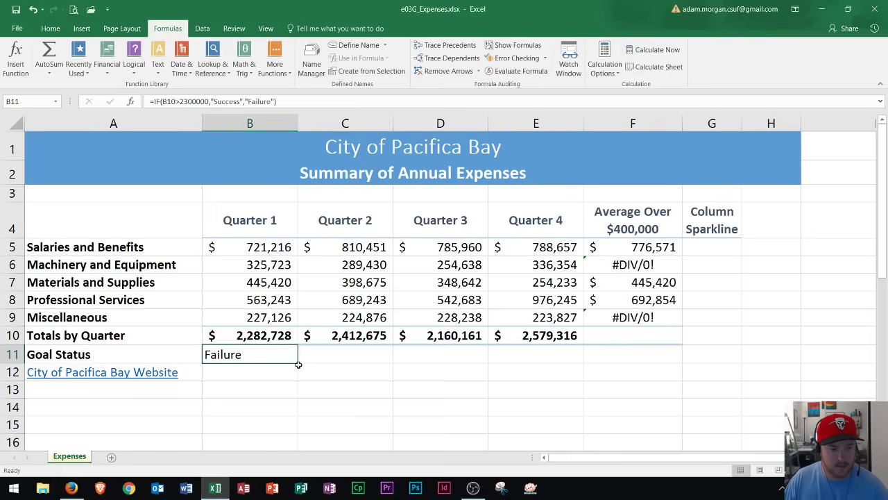
drag(298, 363, 573, 365)
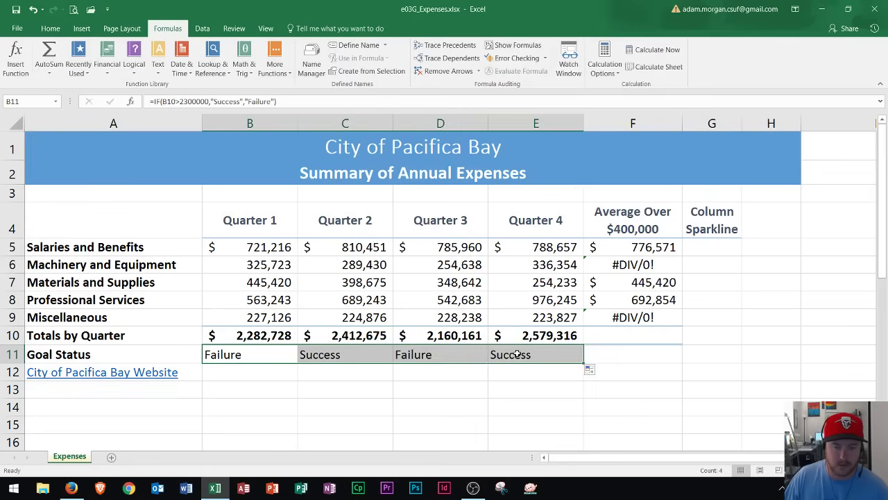
key(alt+Tab)
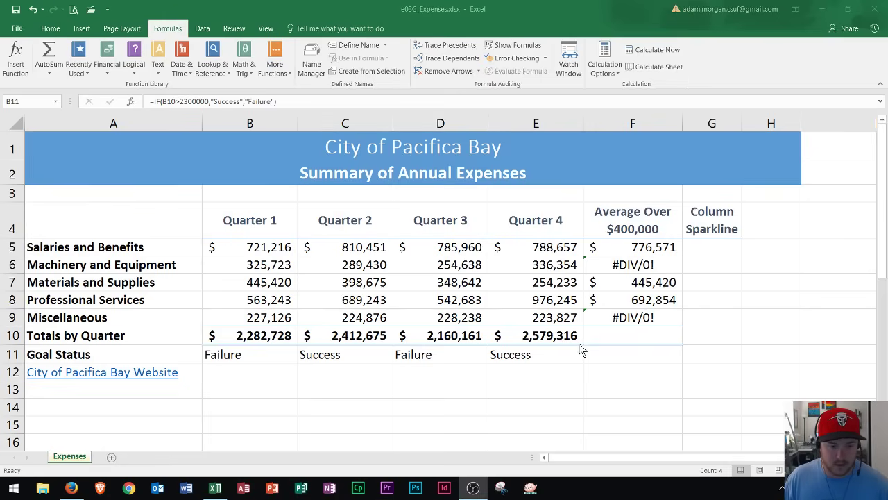
click(241, 365)
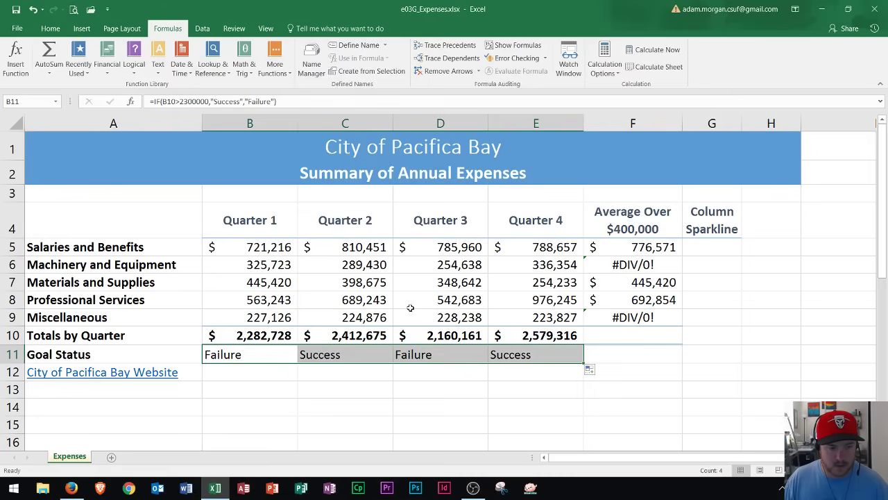
- Highlight Goal Status cells containing 'Success' with Green Fill with Dark Green Text
click(48, 28)
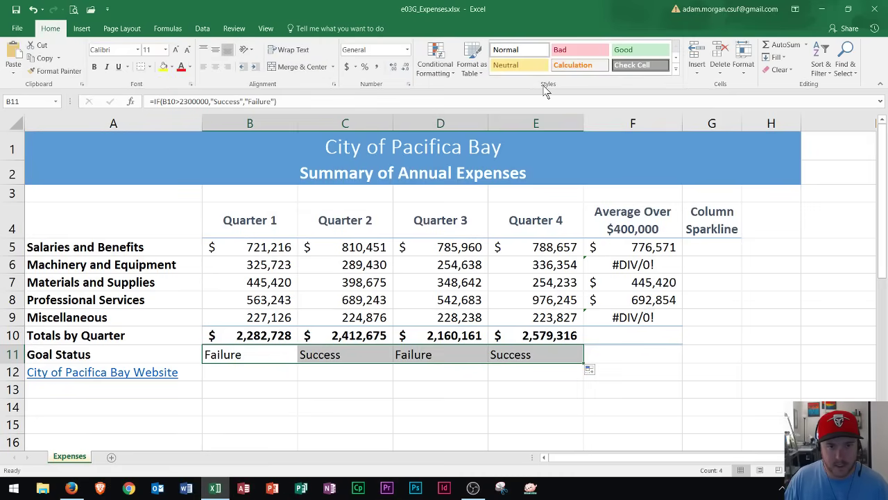
click(436, 71)
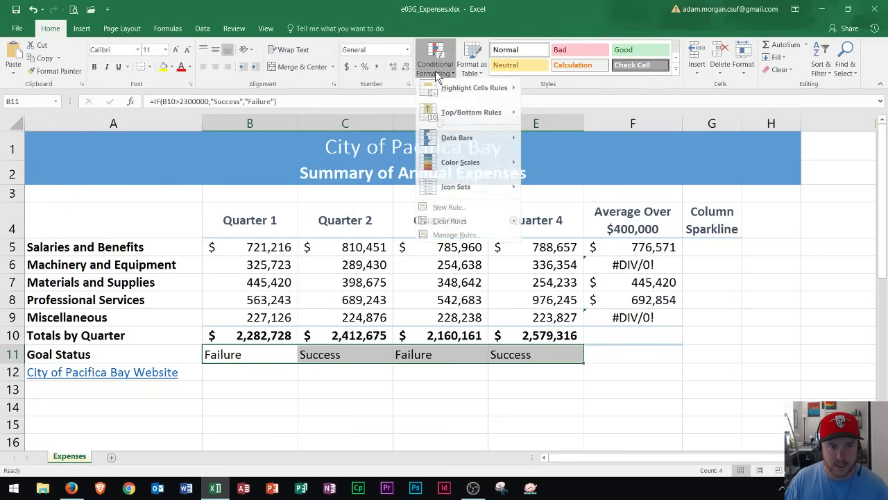
mouse_move(484, 91)
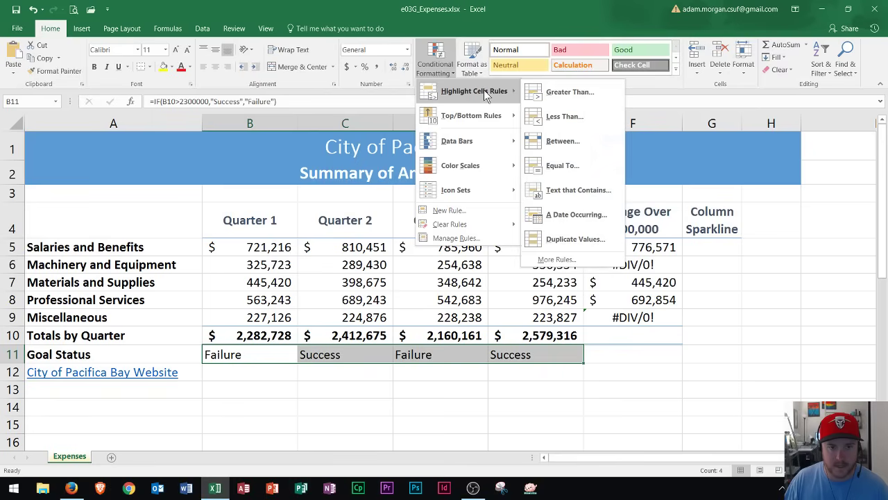
click(576, 192)
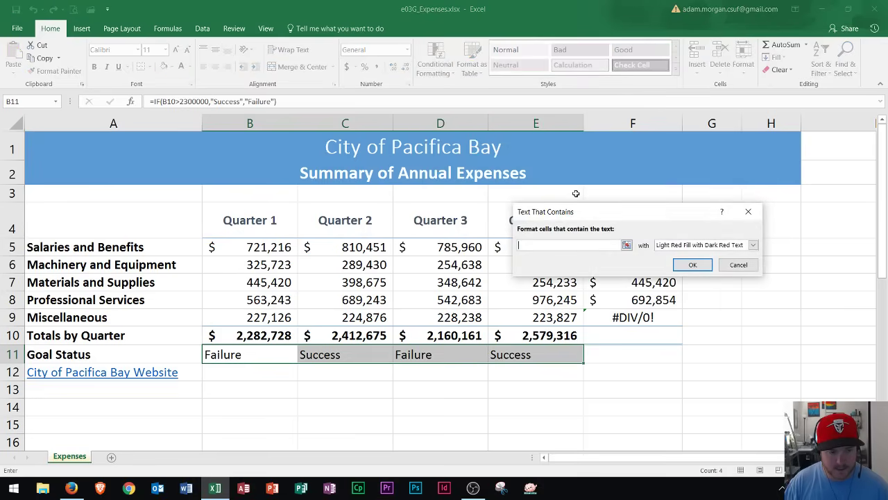
text(Success)
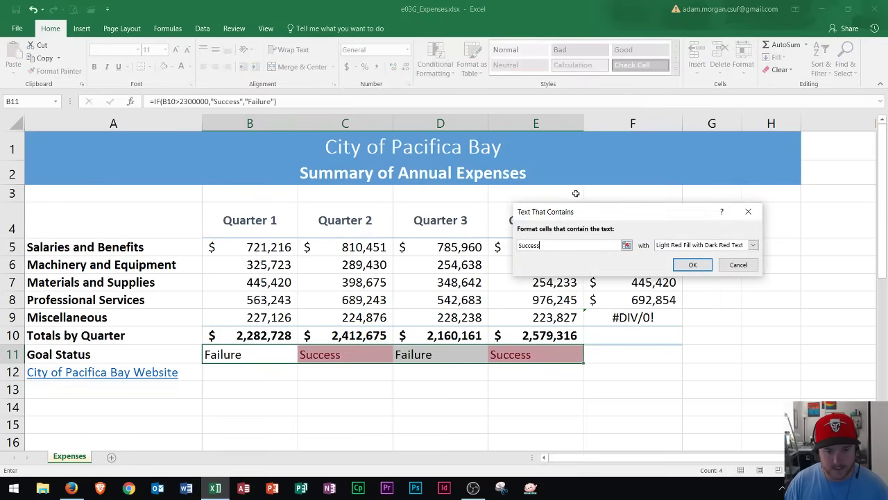
click(721, 249)
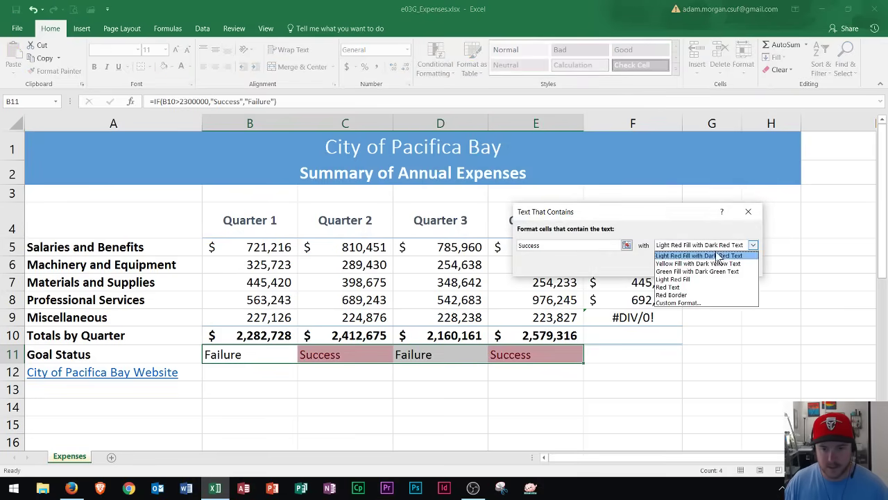
click(683, 272)
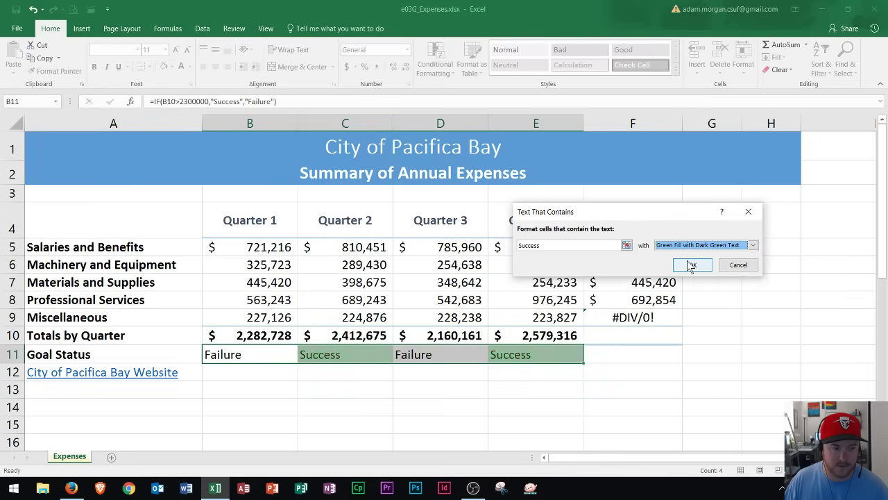
click(691, 265)
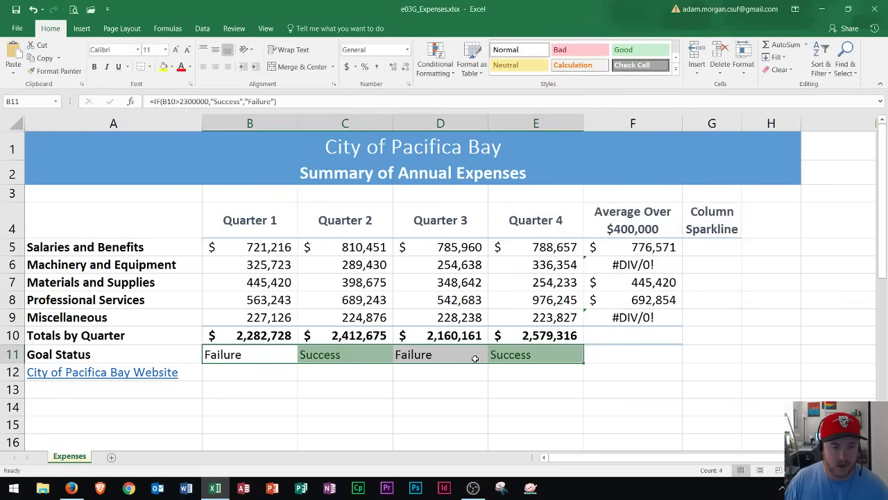
click(435, 63)
- Add a text-contains rule giving 'Failure' cells Light Red Fill with Dark Red Text
mouse_move(485, 93)
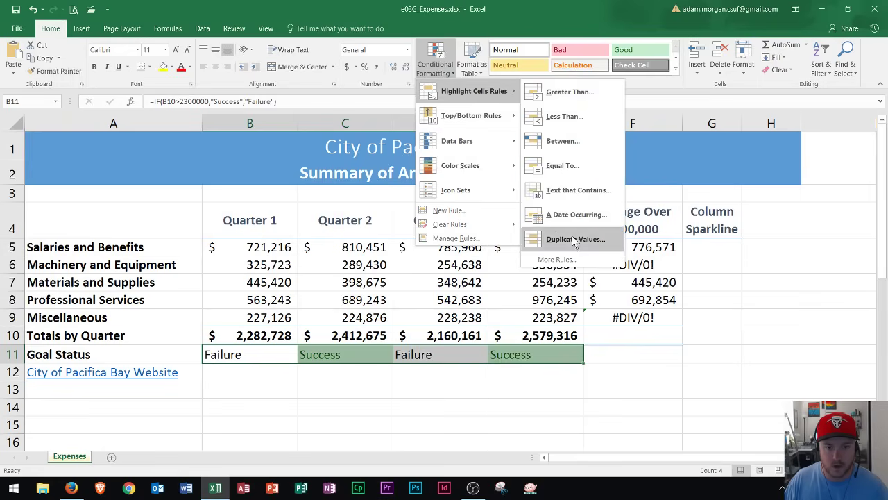
click(566, 191)
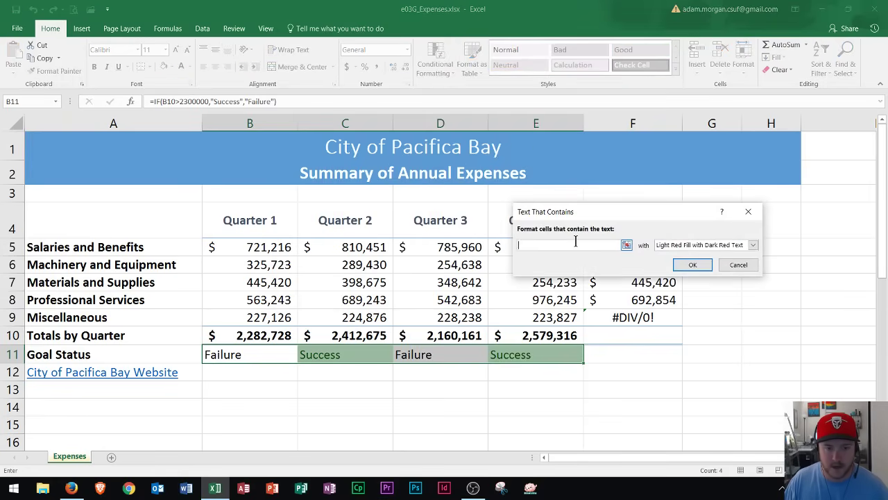
text(Failure)
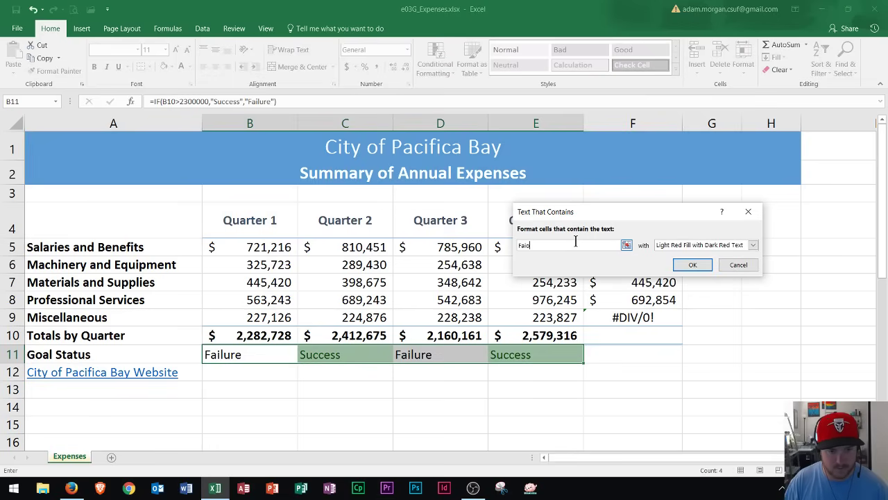
click(711, 246)
click(698, 256)
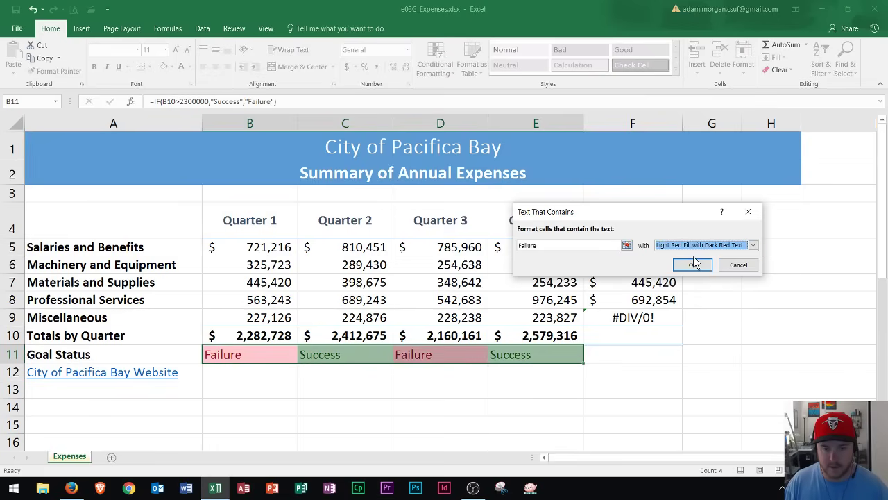
click(697, 250)
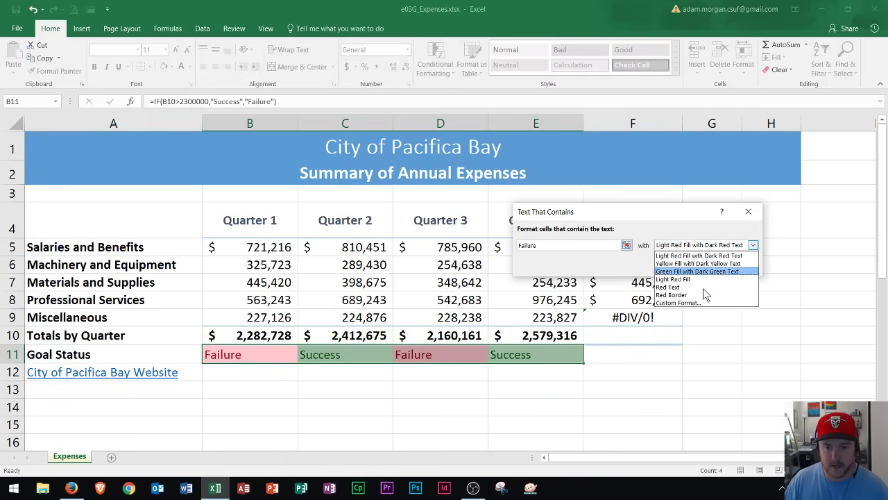
click(692, 303)
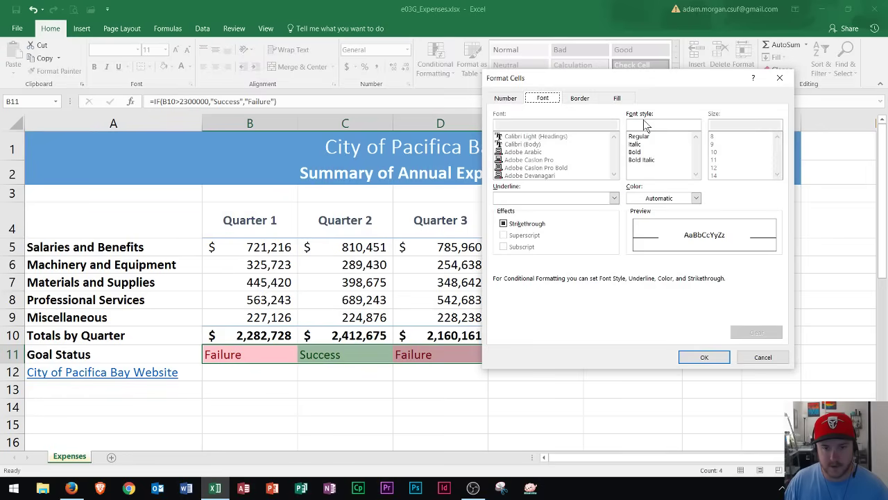
click(756, 361)
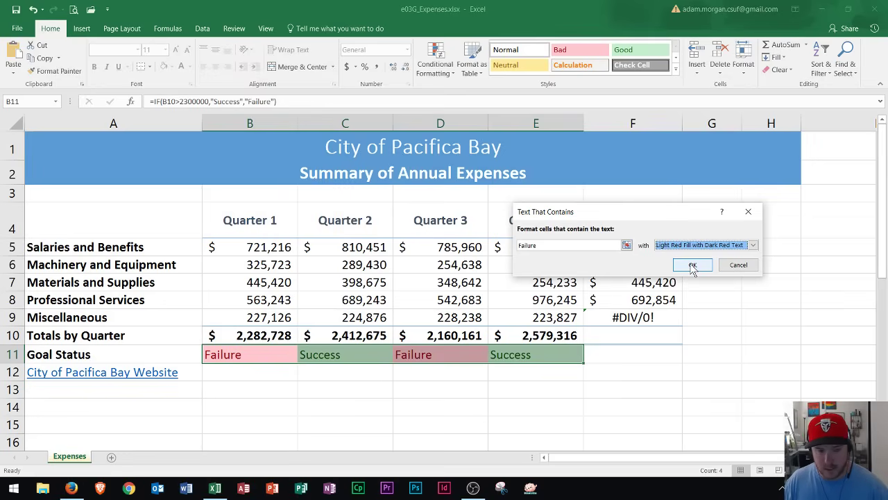
click(692, 265)
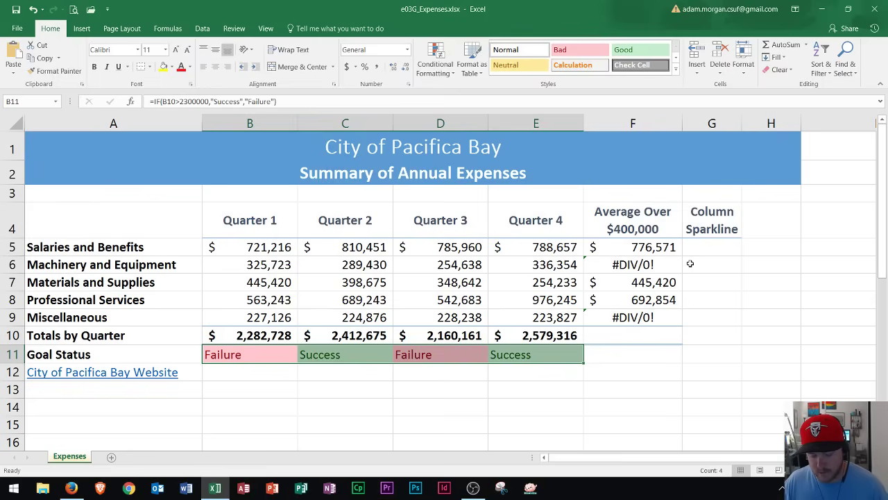
- Select A4:E9 and bring up the Column or Bar Chart types
click(457, 266)
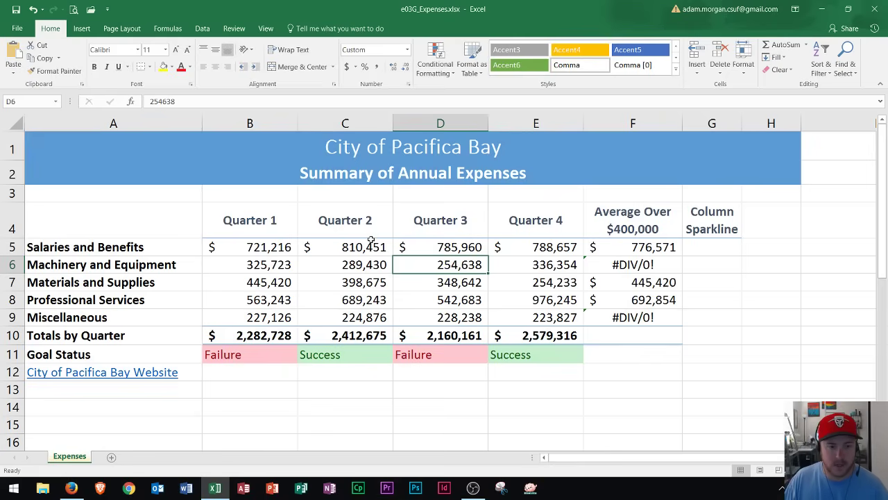
drag(125, 210, 528, 317)
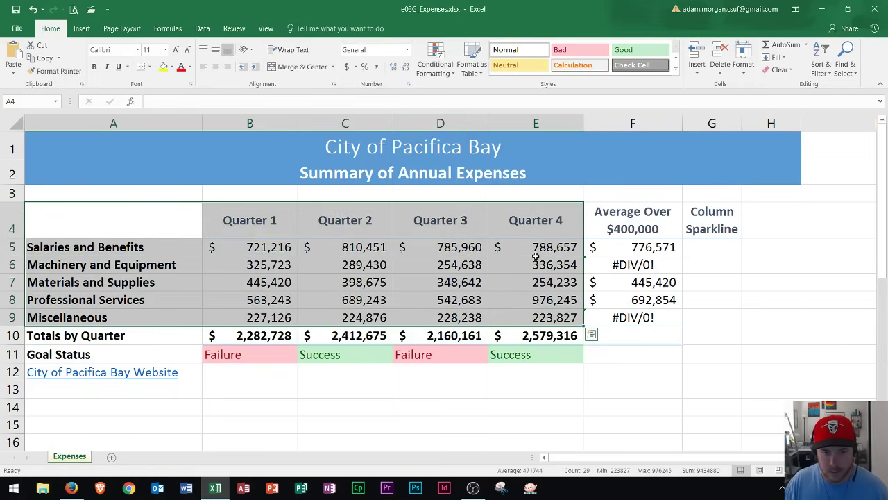
ctrl+scroll(535, 255, down, 4)
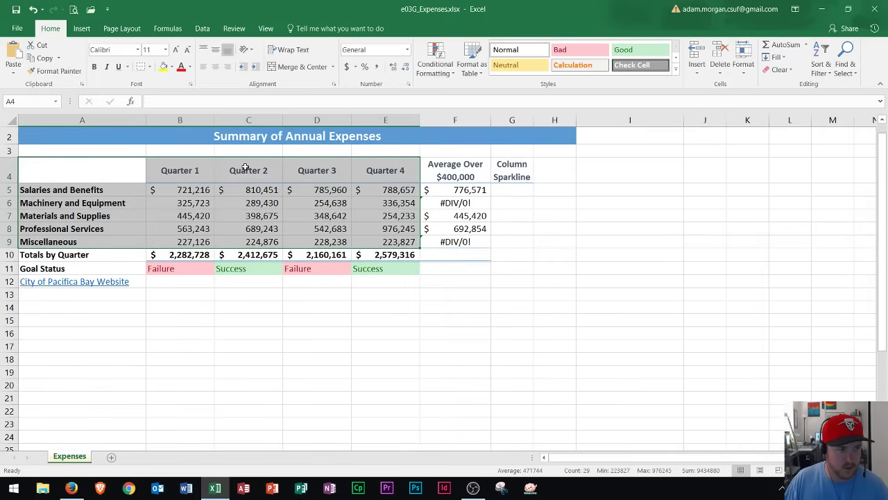
click(80, 29)
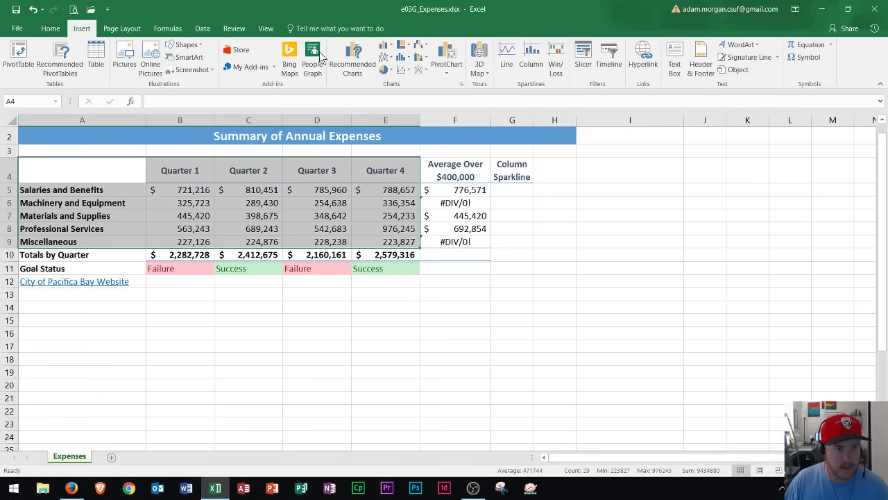
click(389, 47)
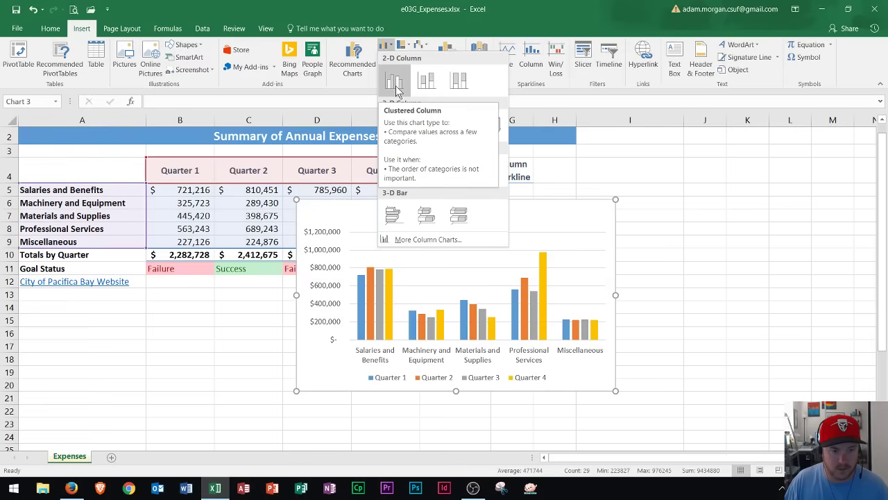
- Insert a clustered column chart below the table and title it 'Yearly Sales'
click(397, 89)
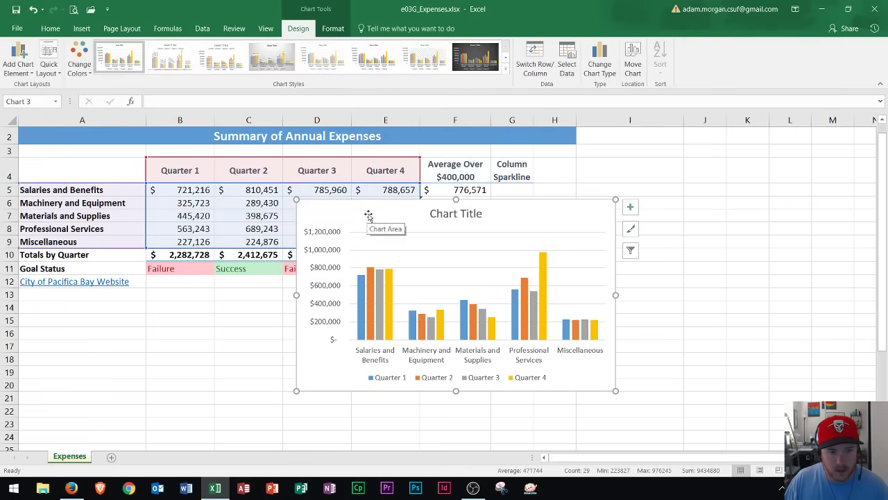
drag(369, 228, 201, 303)
scroll(512, 217, down, 1)
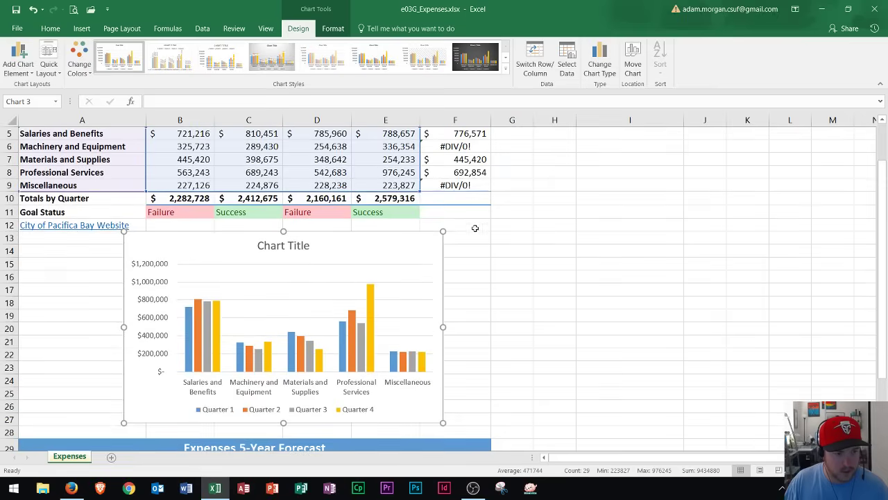
click(284, 244)
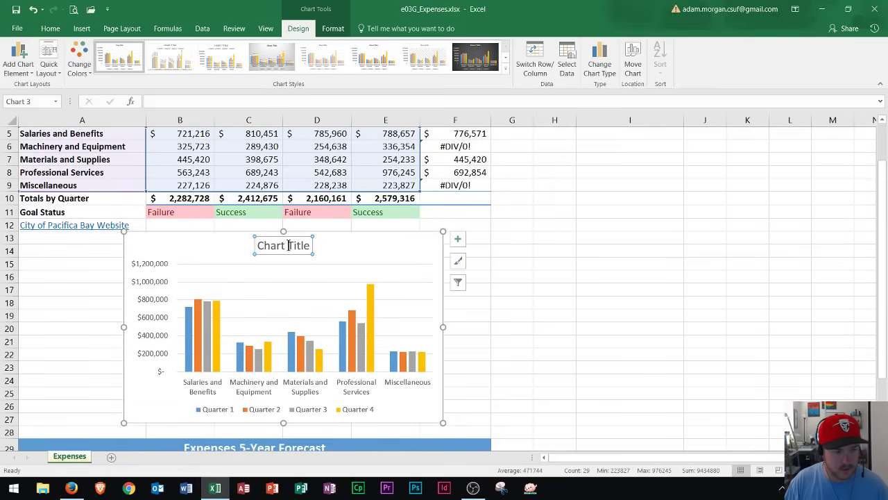
text(Yearly)
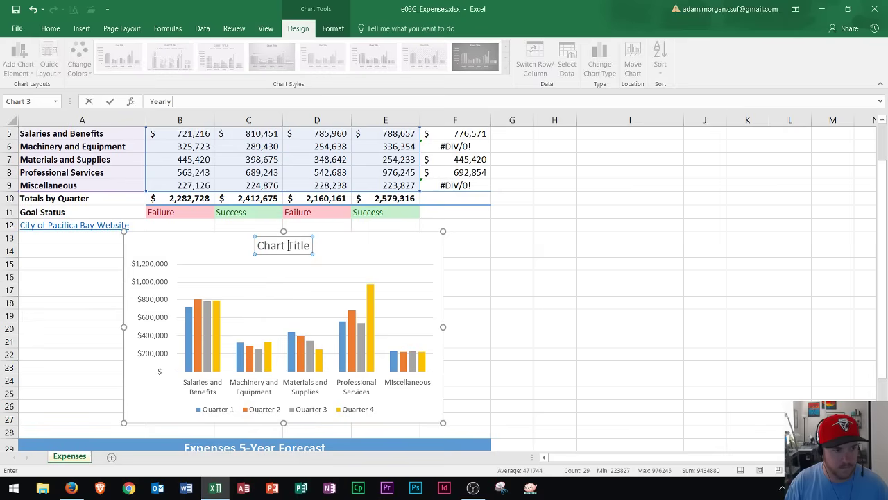
text( Sales)
key(Return)
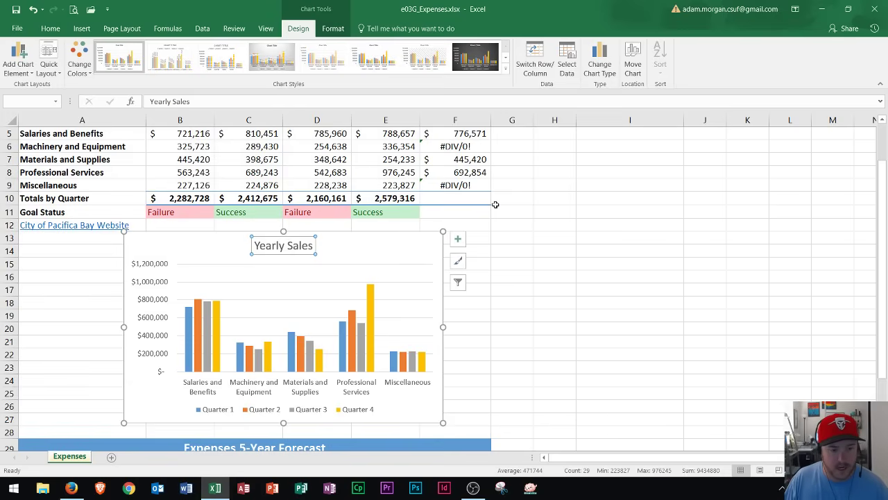
click(394, 250)
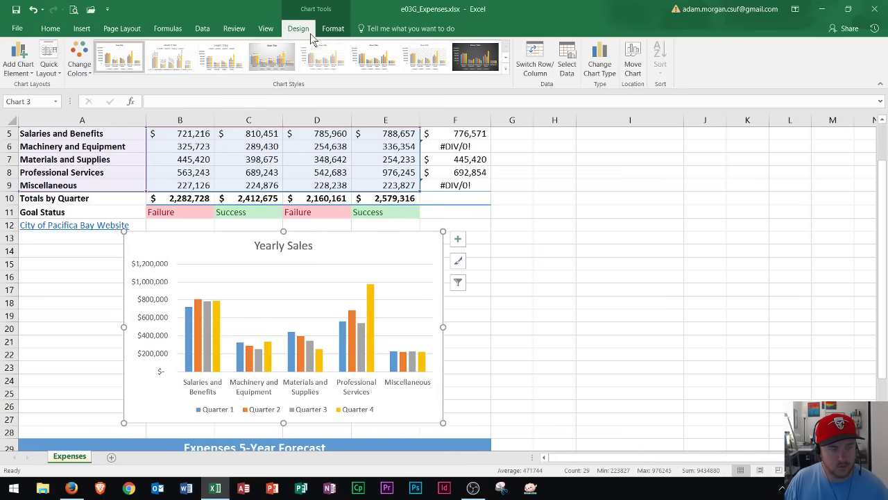
- Rename the chart's Quarter 1 and Quarter 2 series to Q1 and Q2
click(568, 62)
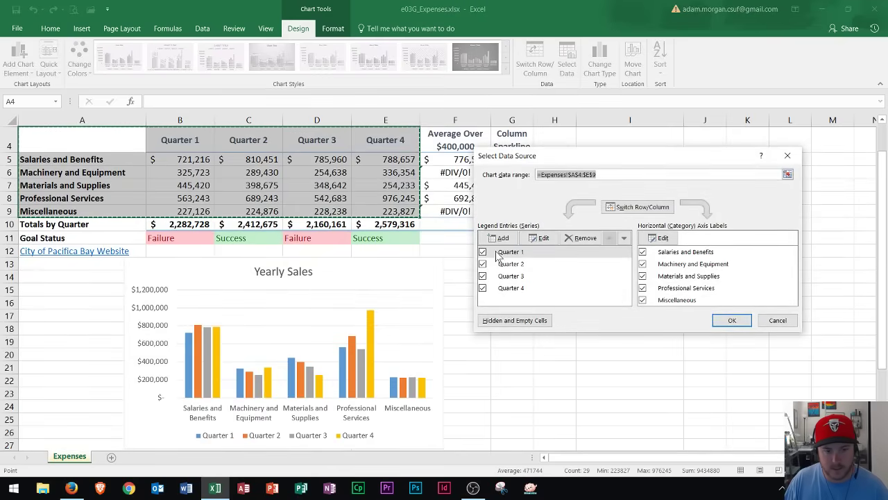
click(539, 238)
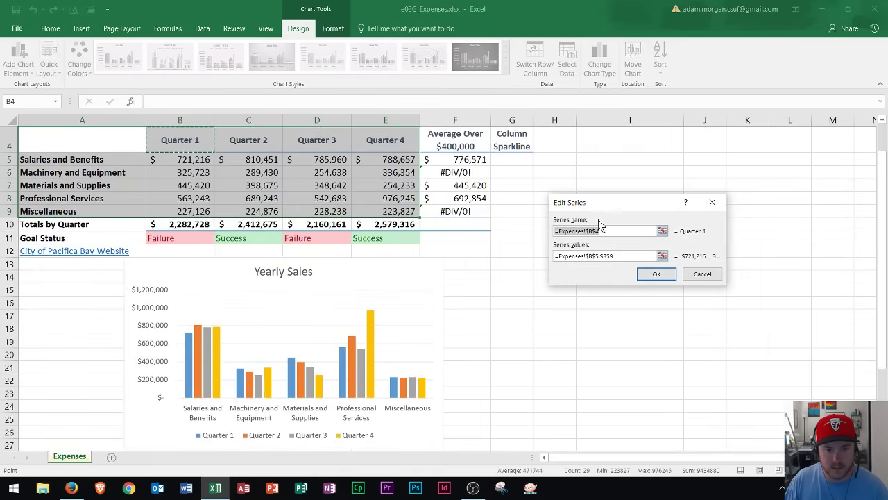
text(Q1)
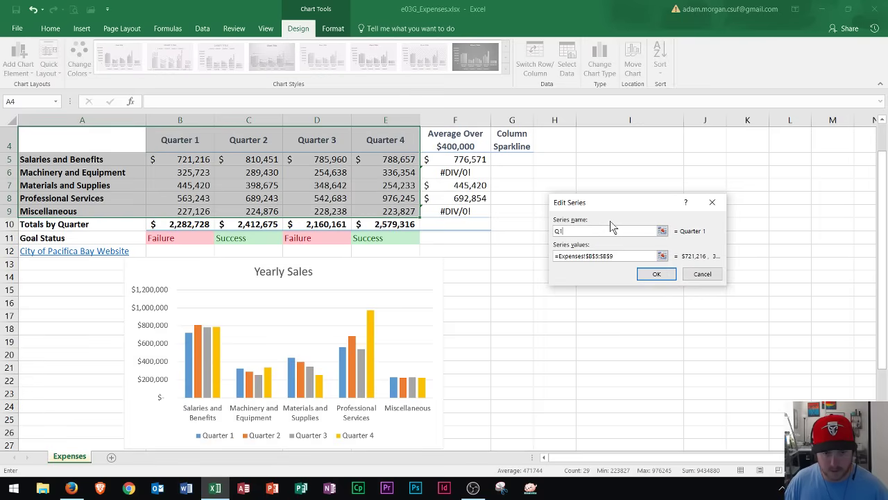
key(Return)
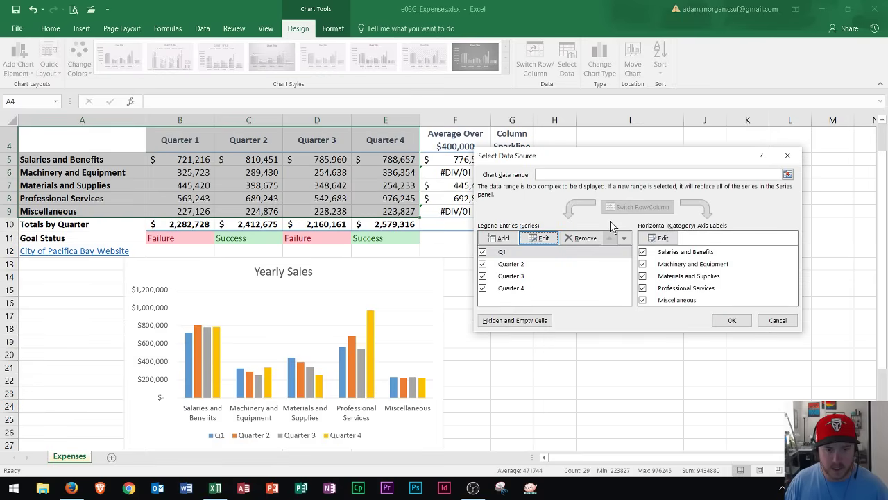
click(525, 262)
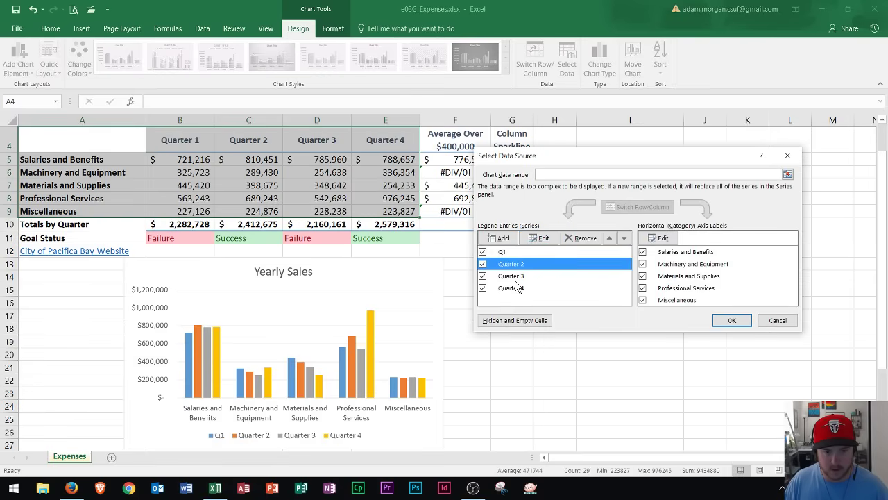
click(536, 240)
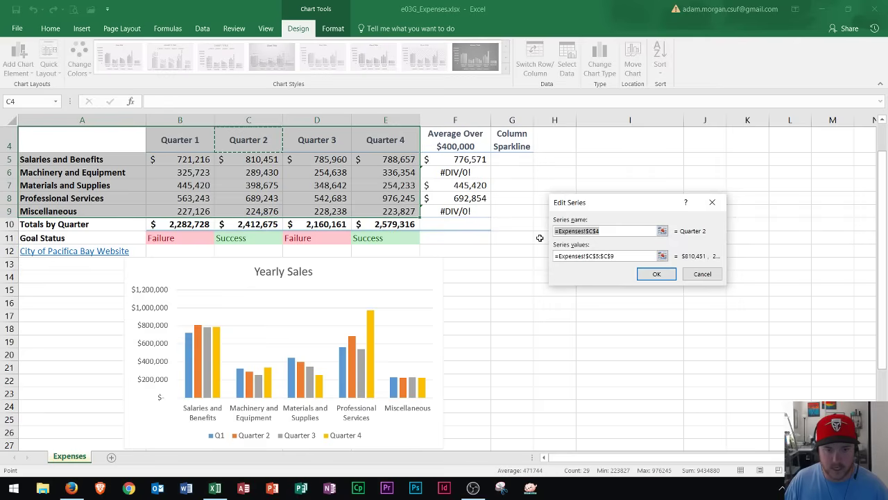
text(Q2)
key(Return)
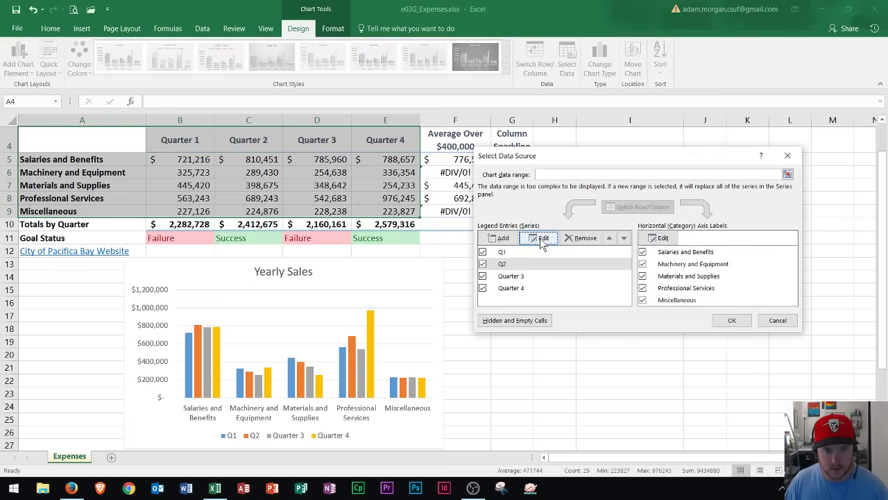
- Rename the Quarter 3 and Quarter 4 series to Q3 and Q4 and apply the changes
click(510, 275)
click(540, 238)
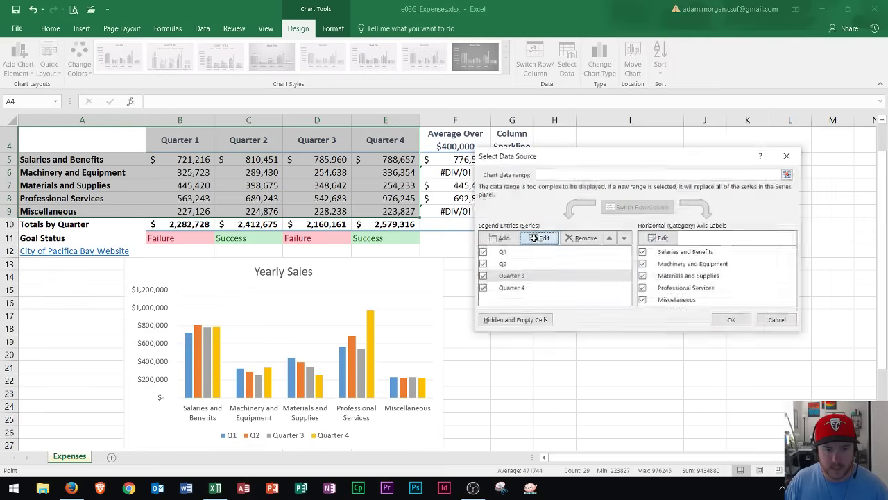
text(Q3)
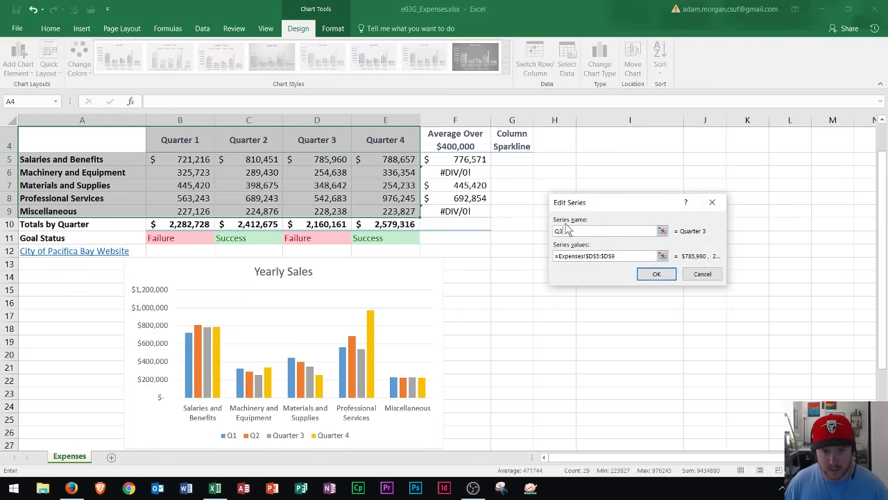
key(Return)
click(499, 288)
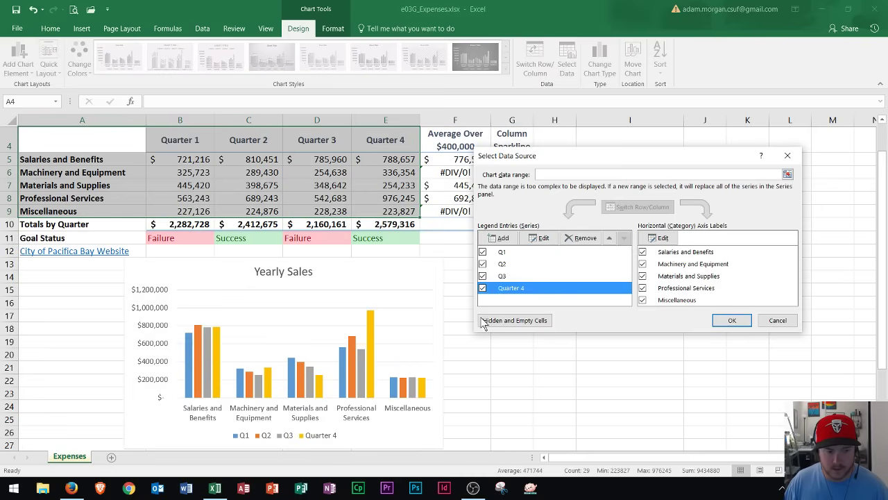
click(547, 238)
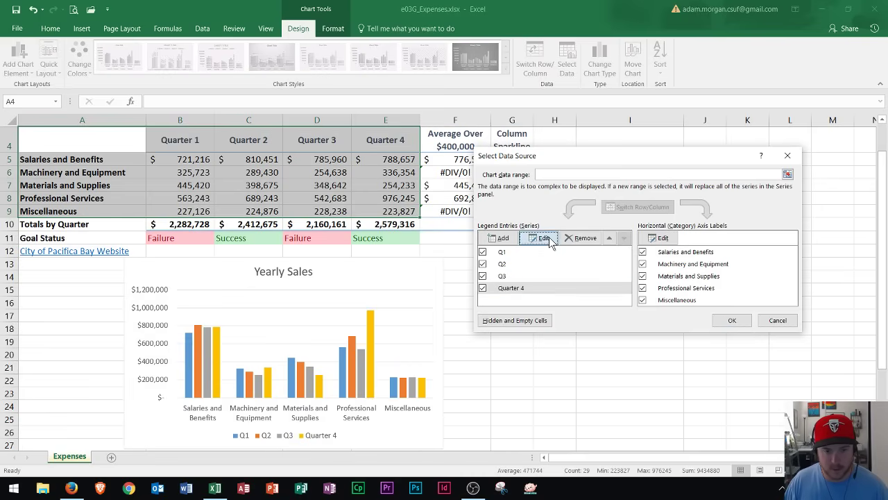
text(Q4)
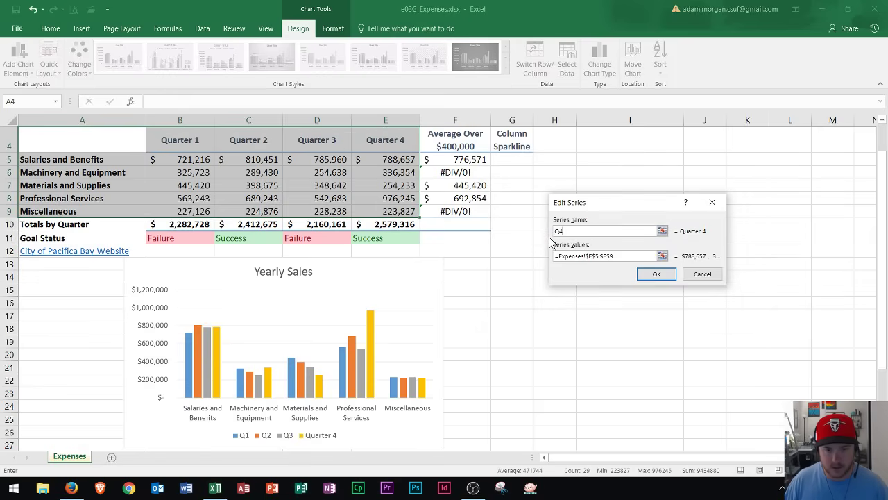
key(Return)
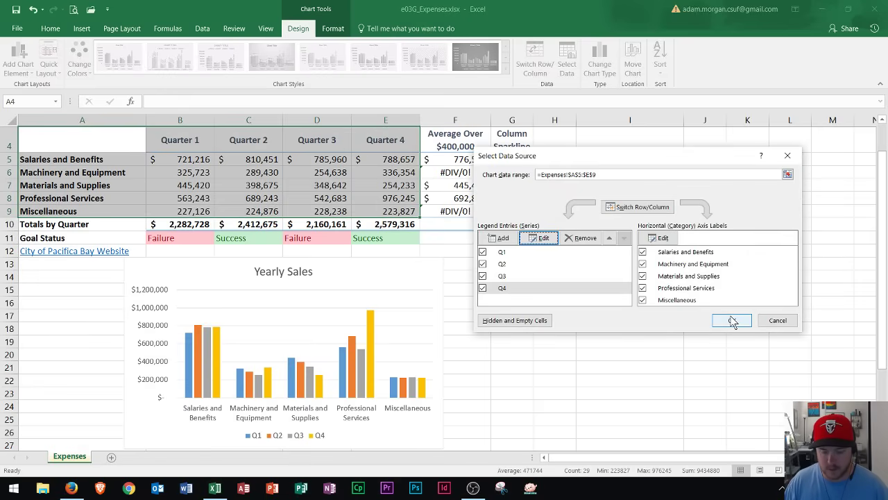
click(732, 320)
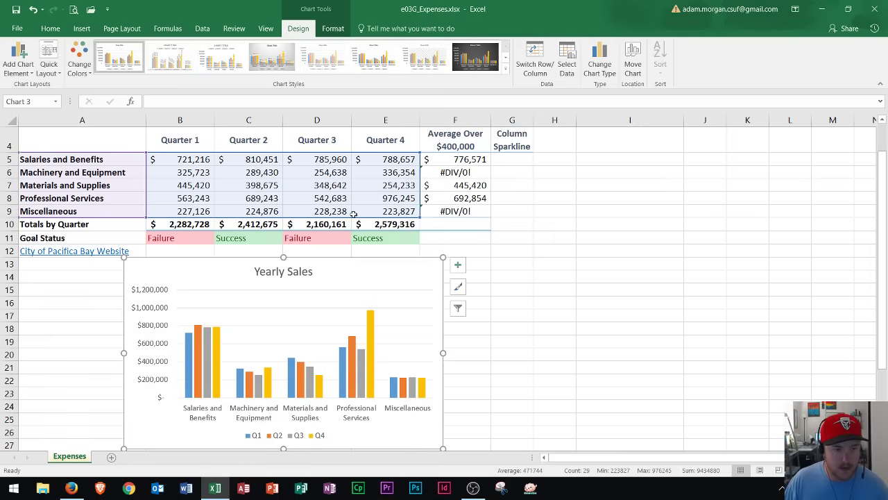
- Turn the expense range A4:F10 into a table with headers
click(488, 183)
scroll(561, 251, up, 1)
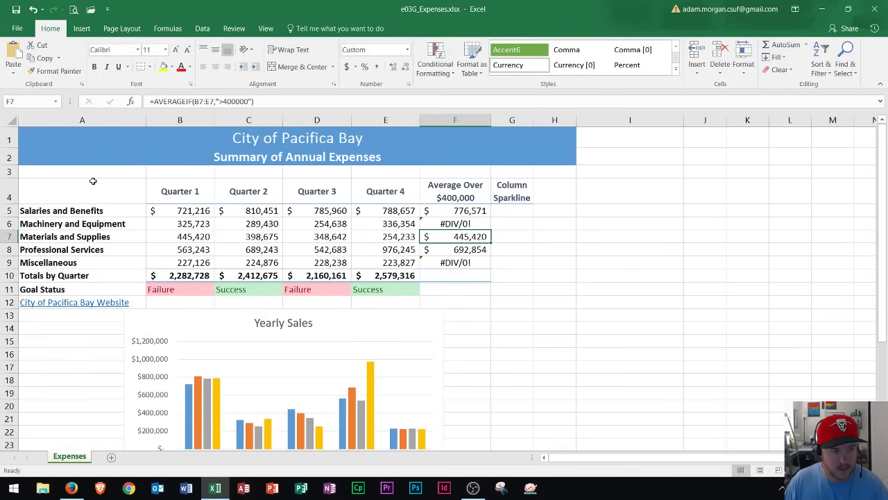
drag(93, 181, 389, 263)
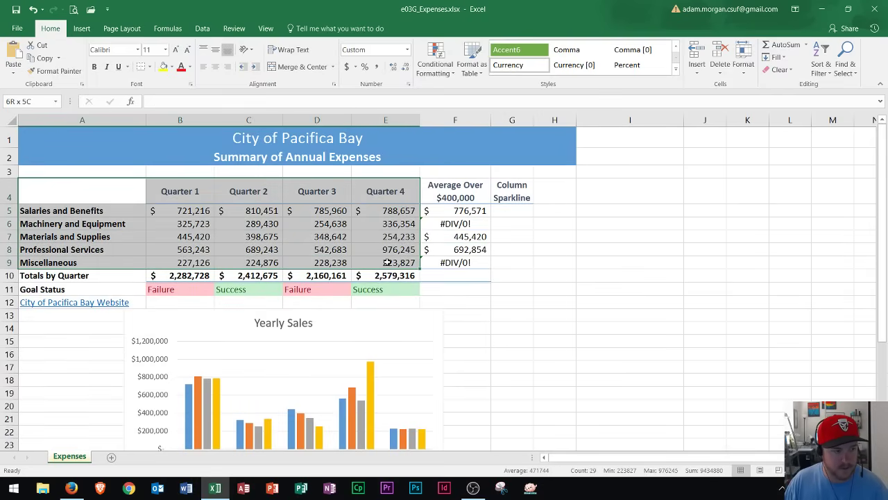
drag(387, 262, 482, 277)
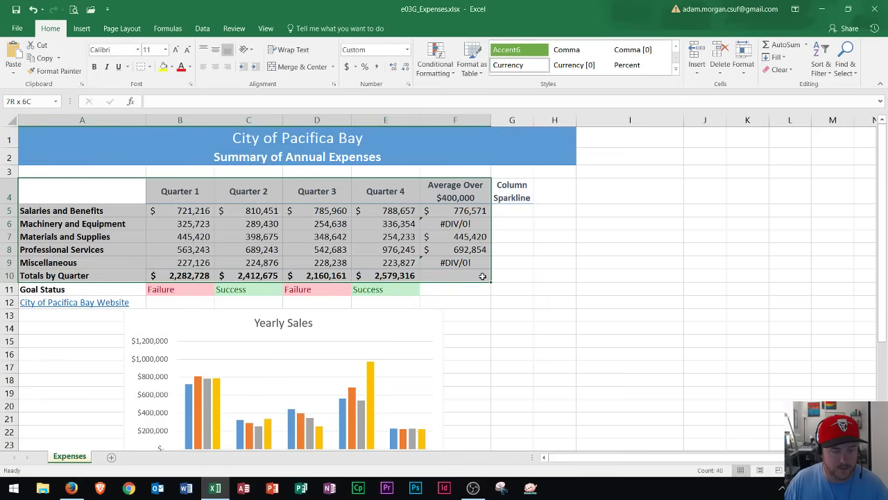
drag(482, 276, 482, 276)
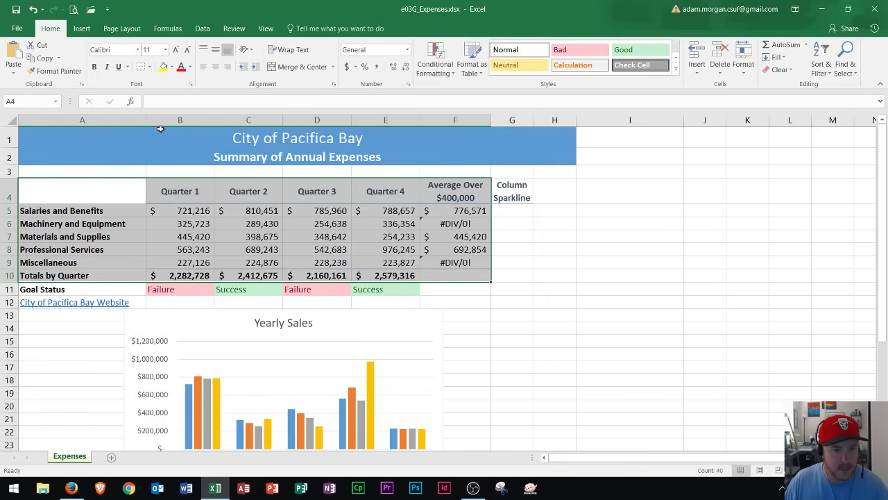
click(83, 31)
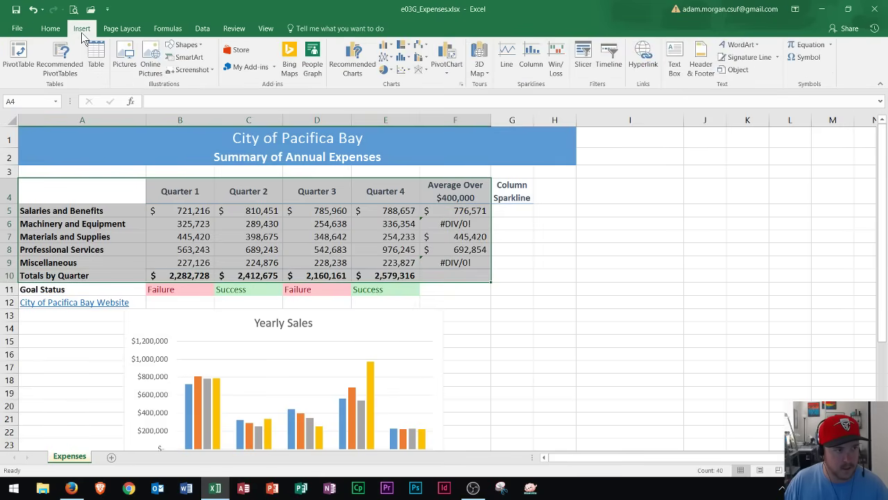
click(98, 66)
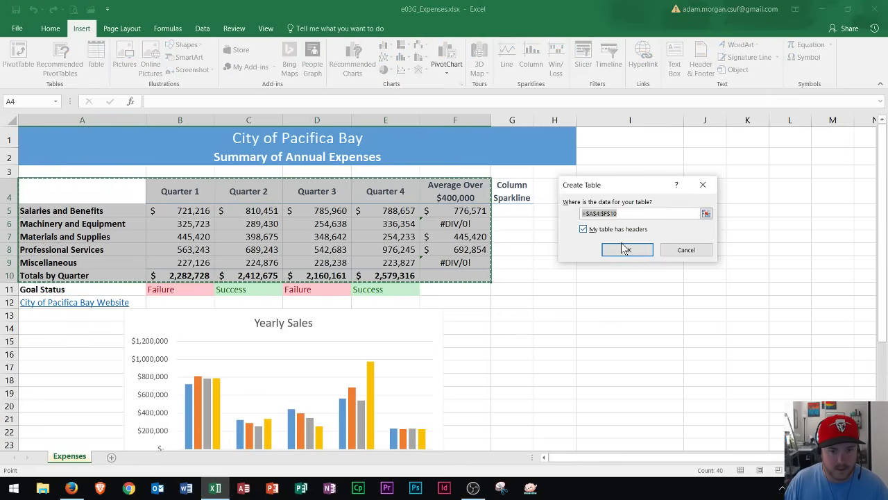
click(628, 251)
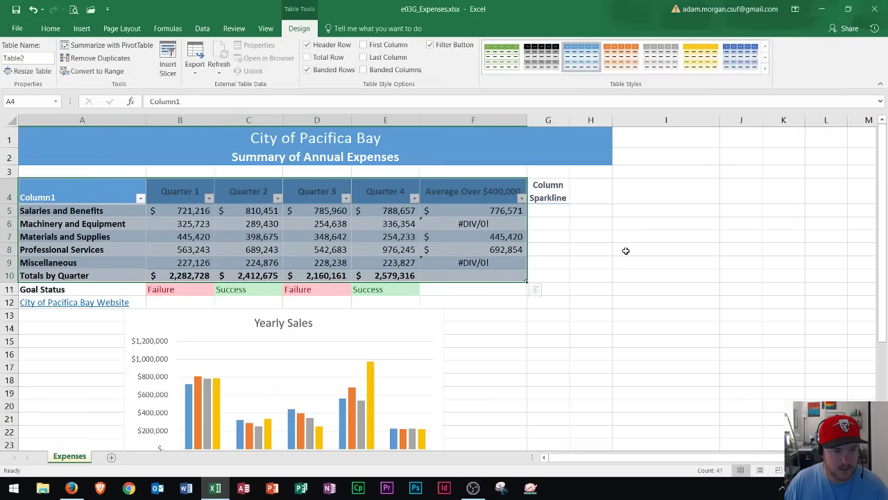
- Add a Total row to the new table
click(467, 219)
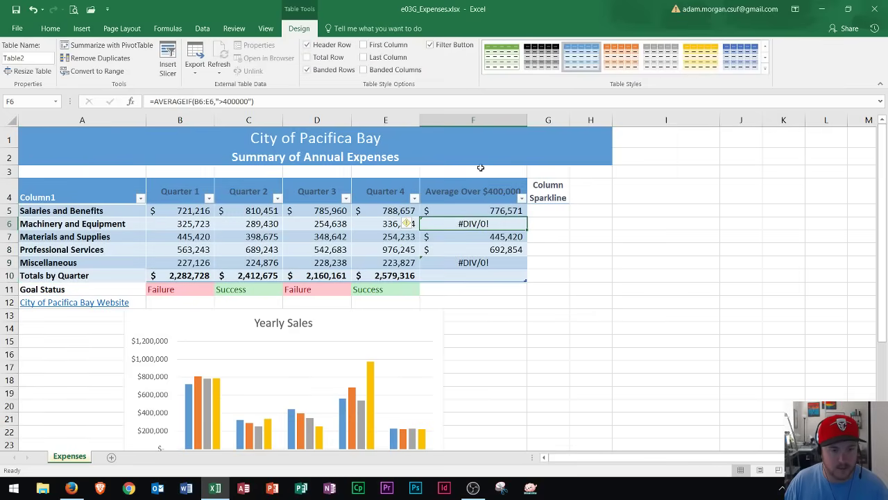
click(95, 276)
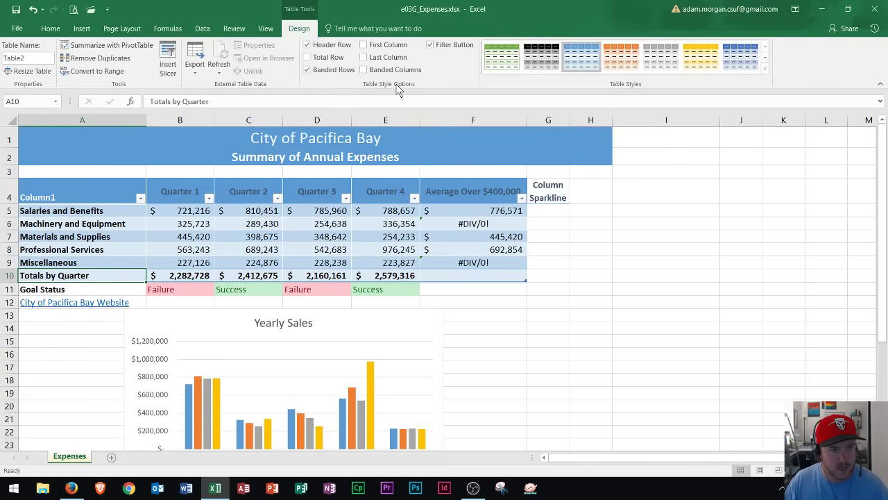
click(307, 57)
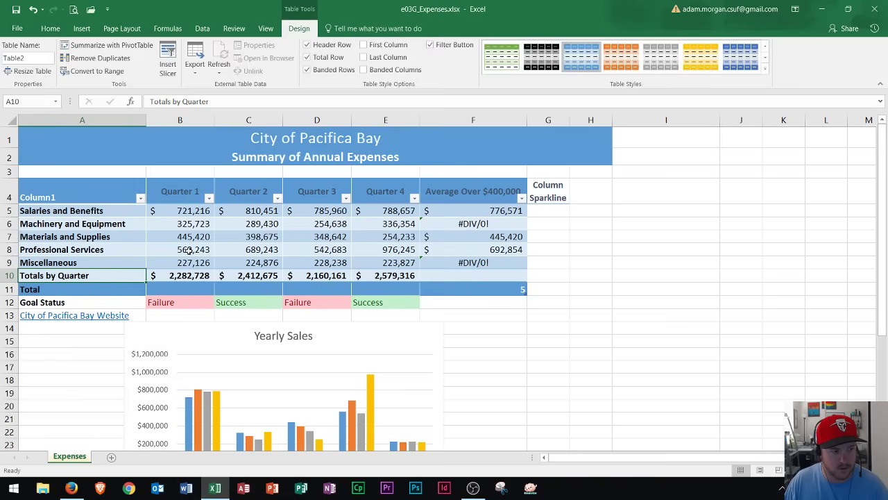
- Set the Total row for Quarter 4 and Quarter 3 to Max (2,579,316 and 2,160,161)
click(393, 291)
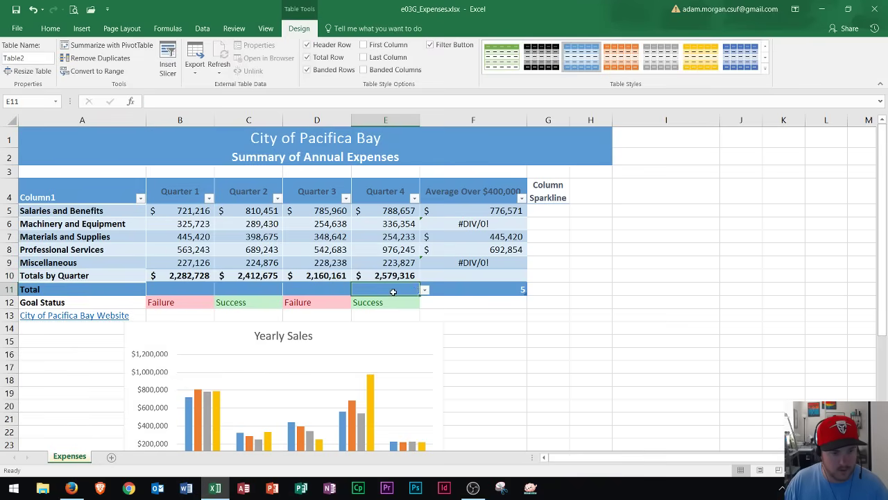
click(425, 289)
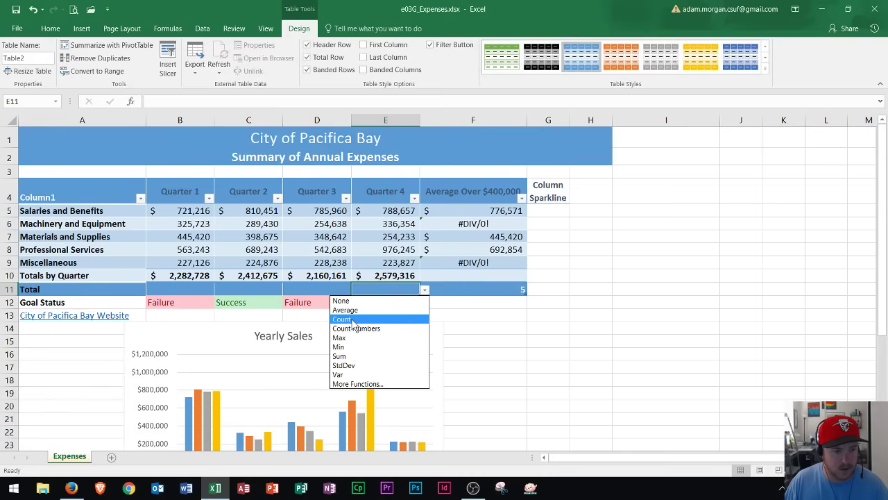
click(339, 339)
click(326, 289)
click(356, 289)
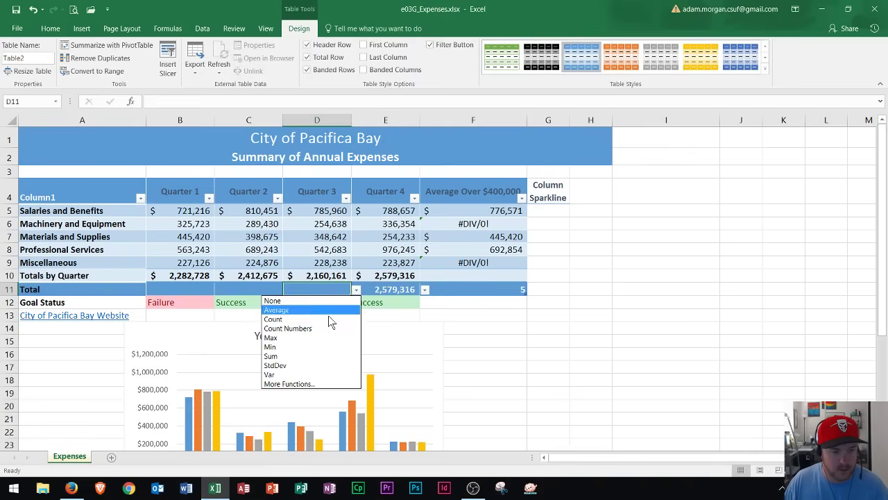
click(281, 338)
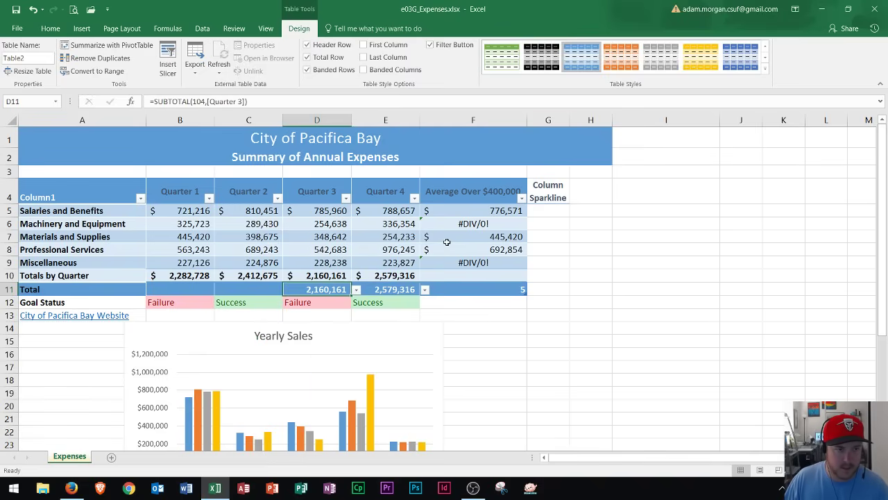
click(358, 248)
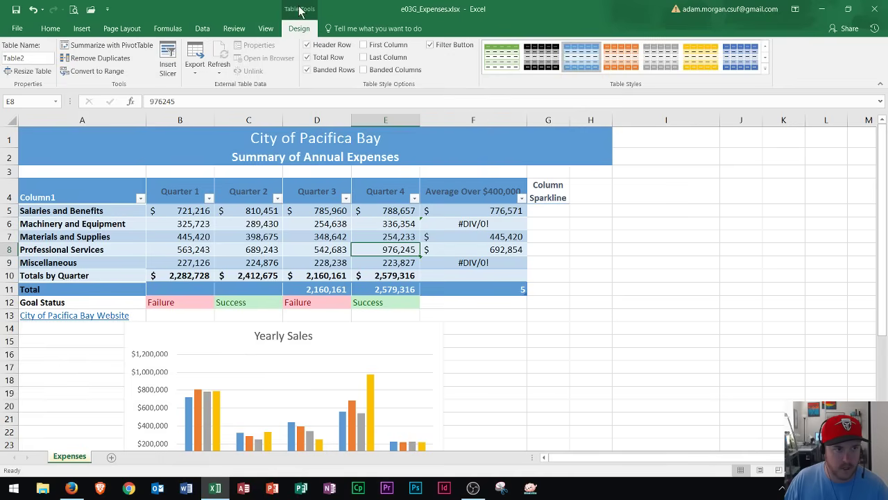
click(310, 73)
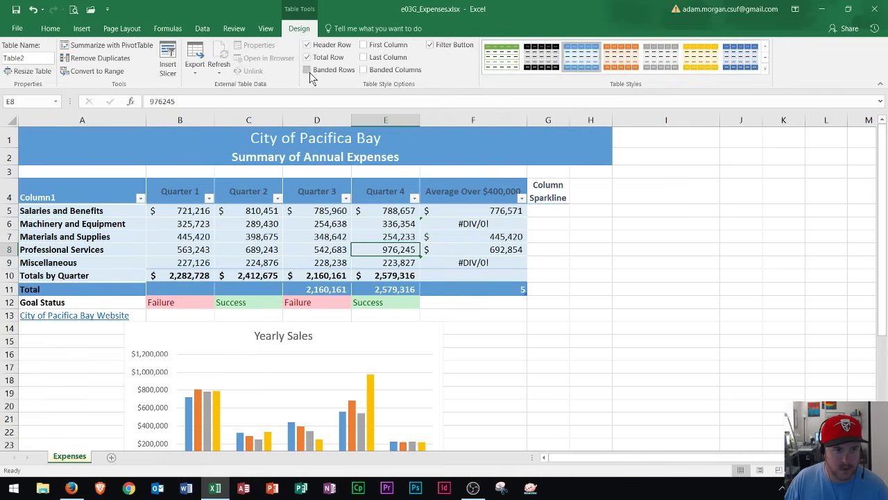
click(307, 71)
click(307, 72)
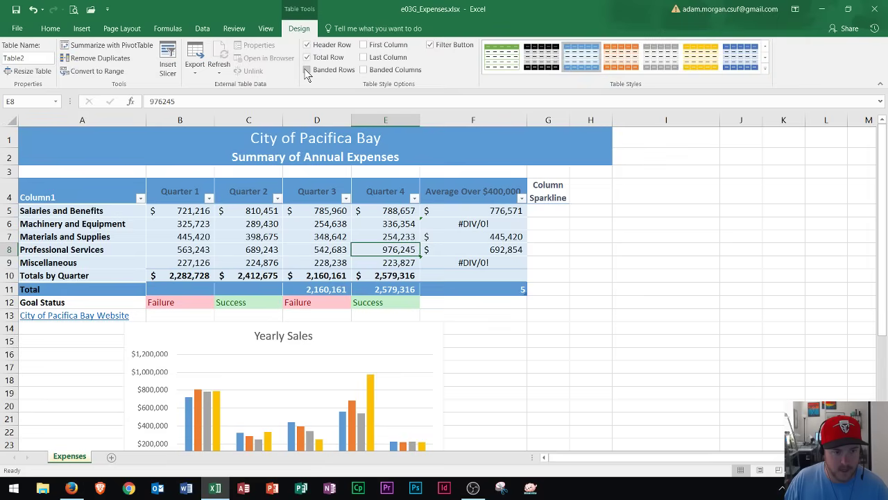
click(308, 72)
click(308, 71)
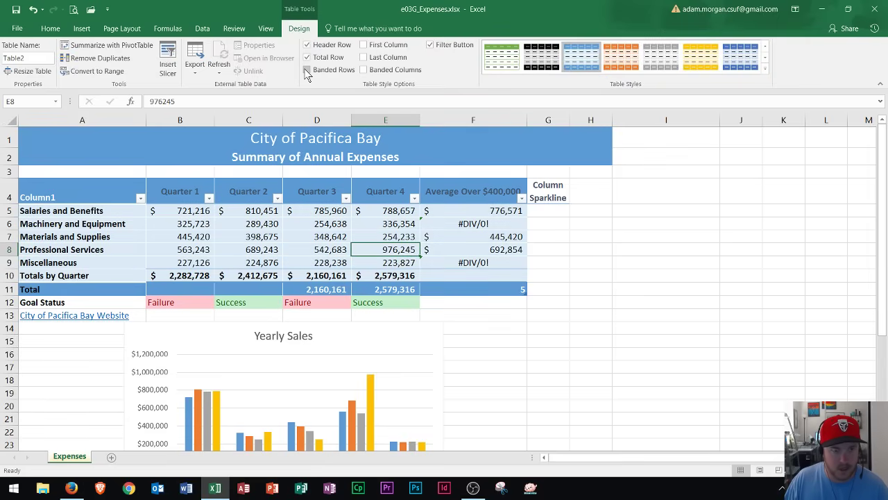
click(308, 72)
click(307, 71)
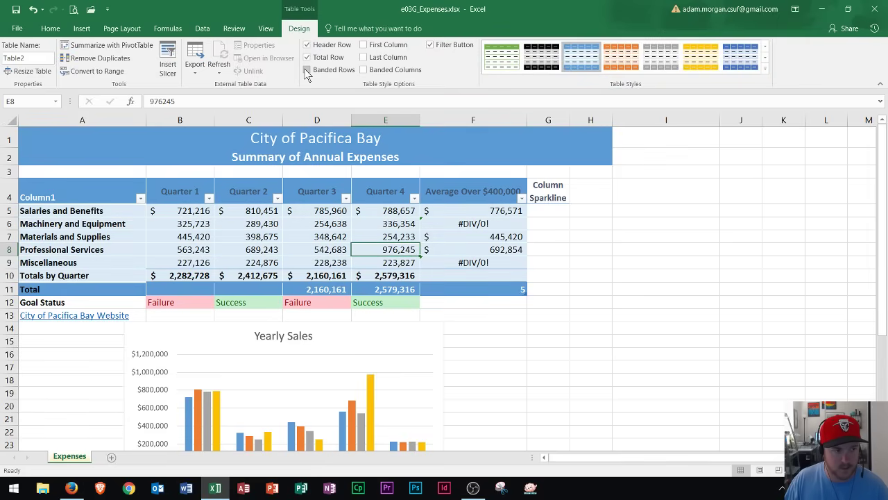
click(307, 72)
click(308, 72)
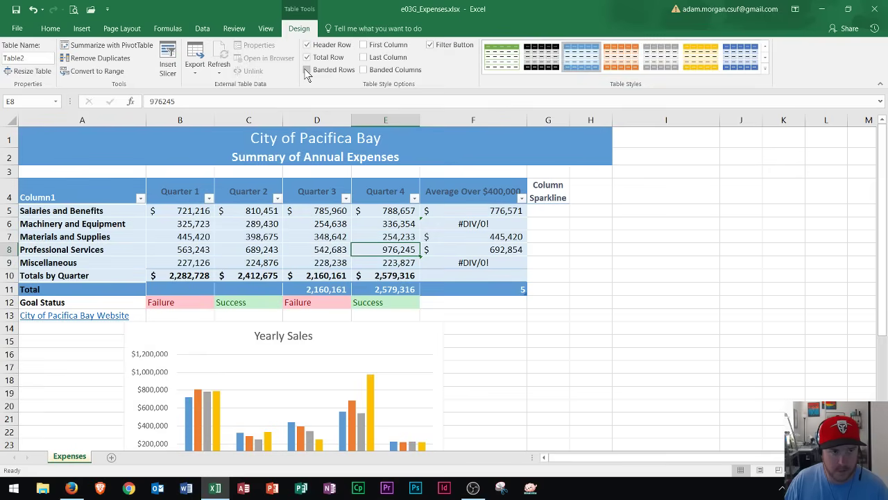
click(307, 72)
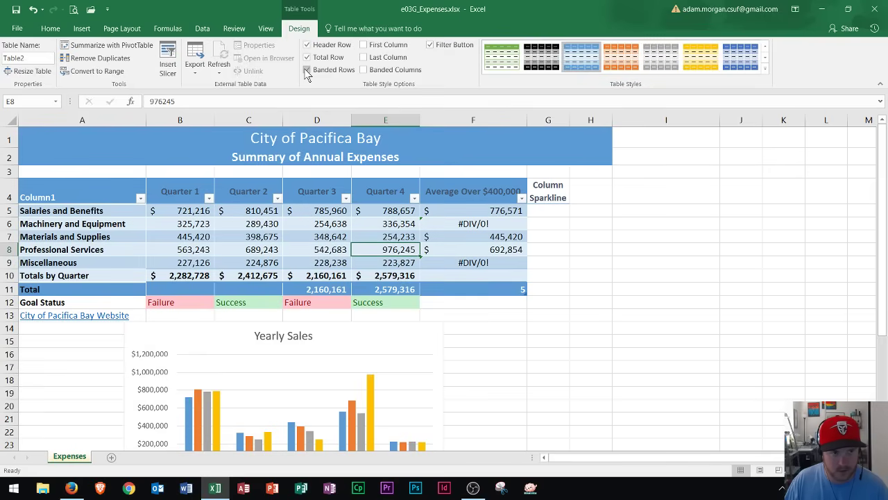
click(156, 223)
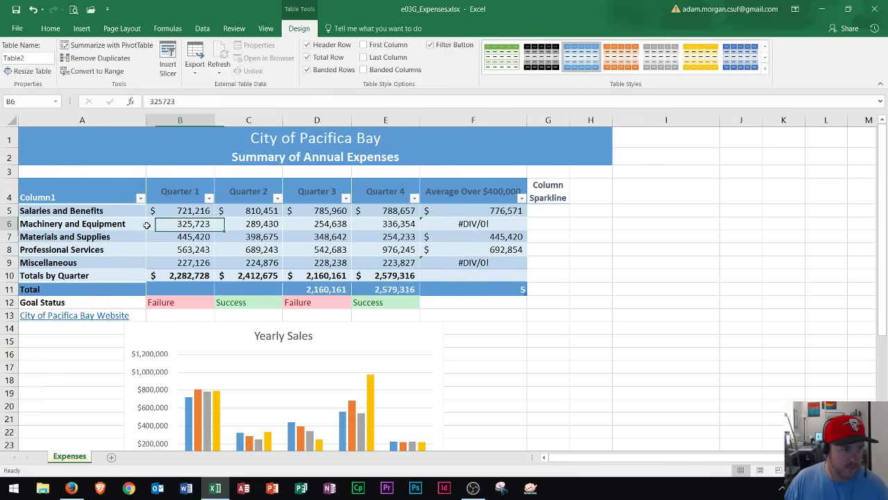
click(95, 198)
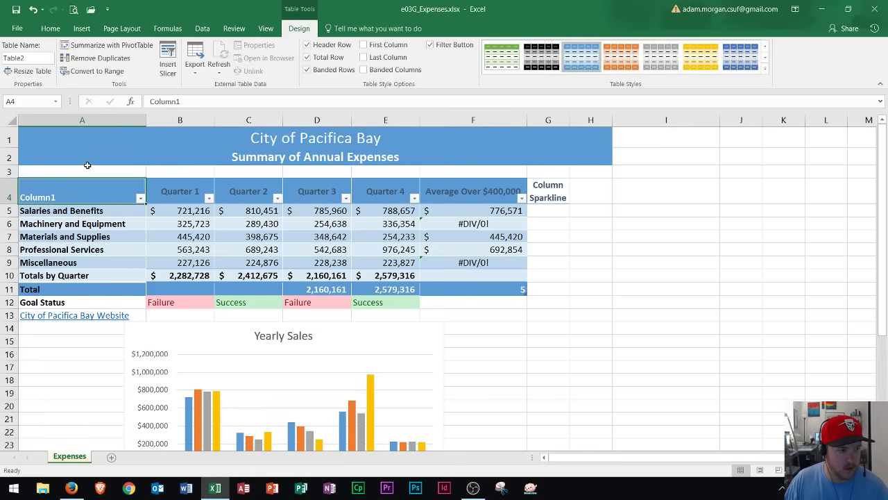
drag(99, 179, 111, 265)
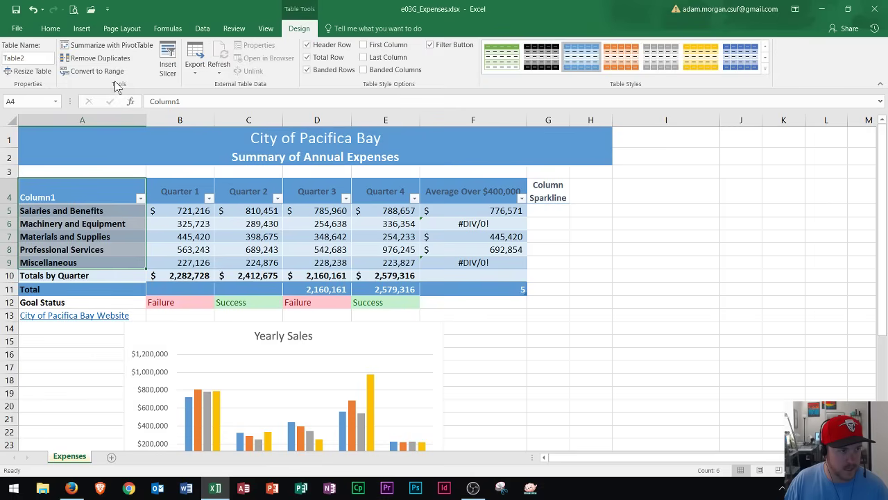
click(109, 63)
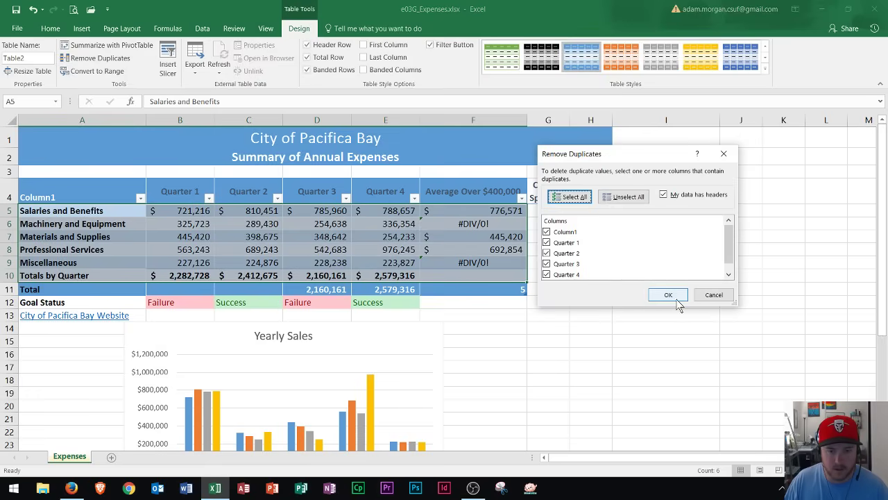
click(670, 295)
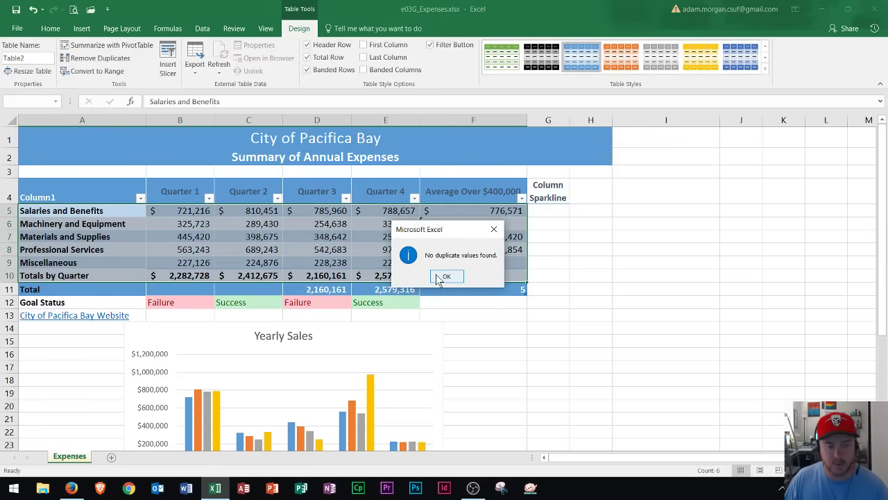
click(444, 277)
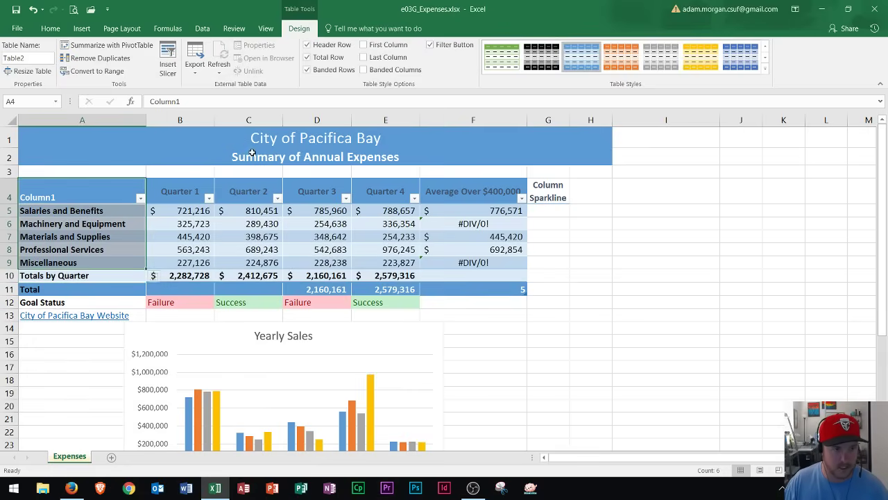
click(364, 229)
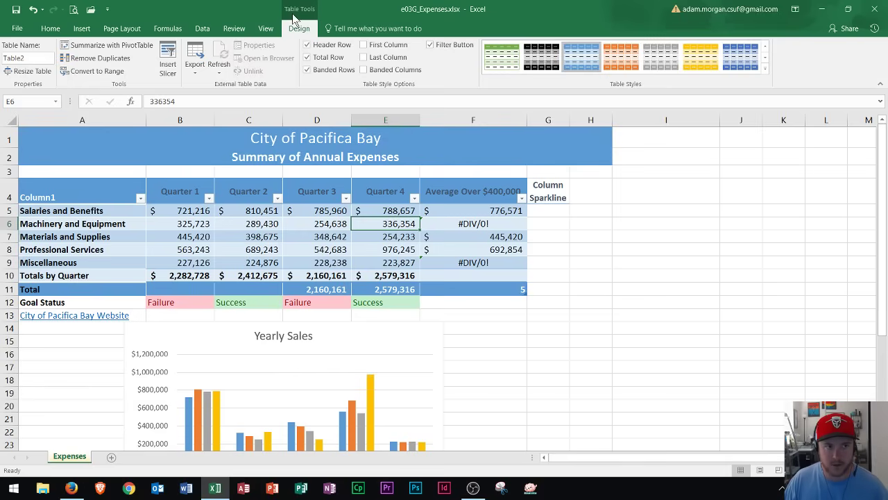
- Convert Table2 back to a normal cell range, removing its header filter arrows
click(116, 72)
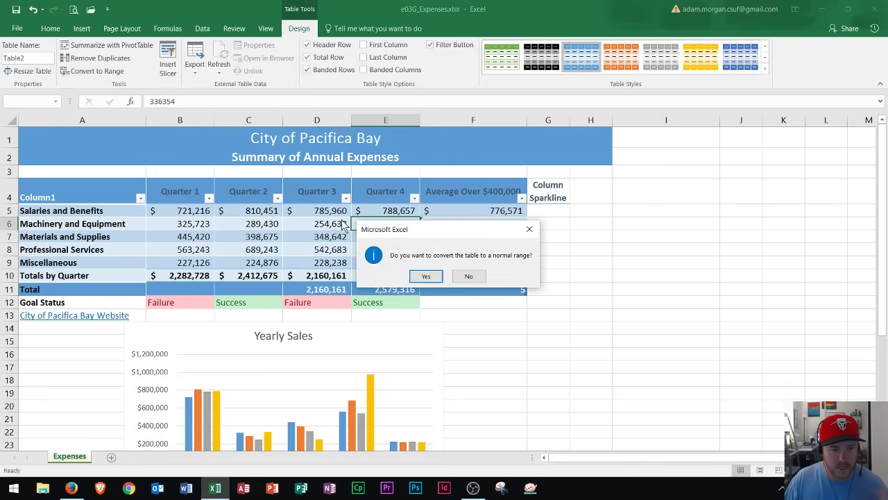
click(436, 279)
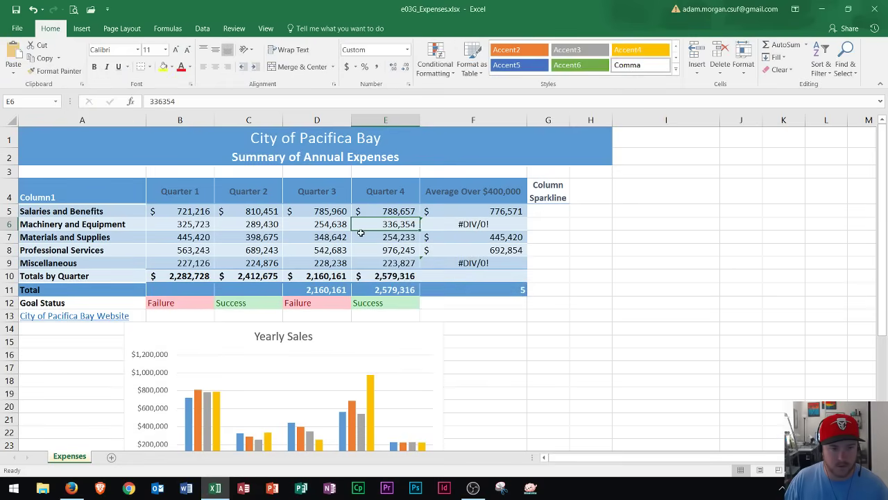
click(545, 212)
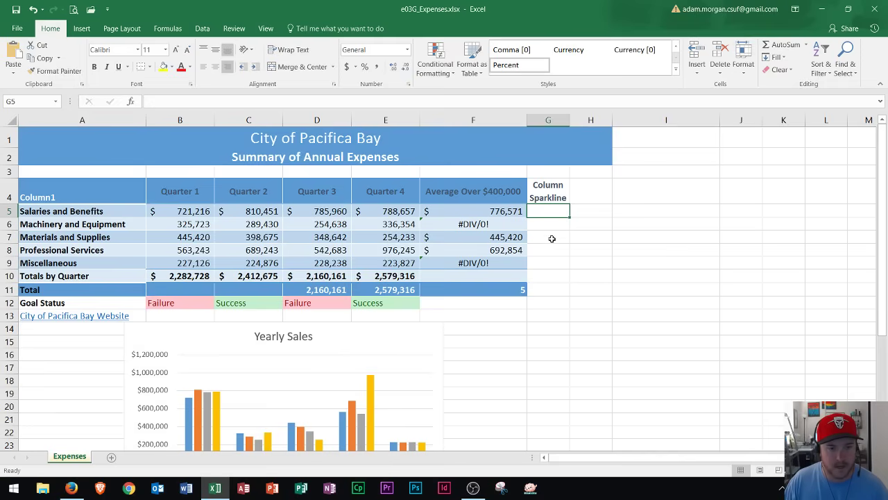
- Add a column sparkline of B5:E5 in G5 and fill it down through G9
click(82, 30)
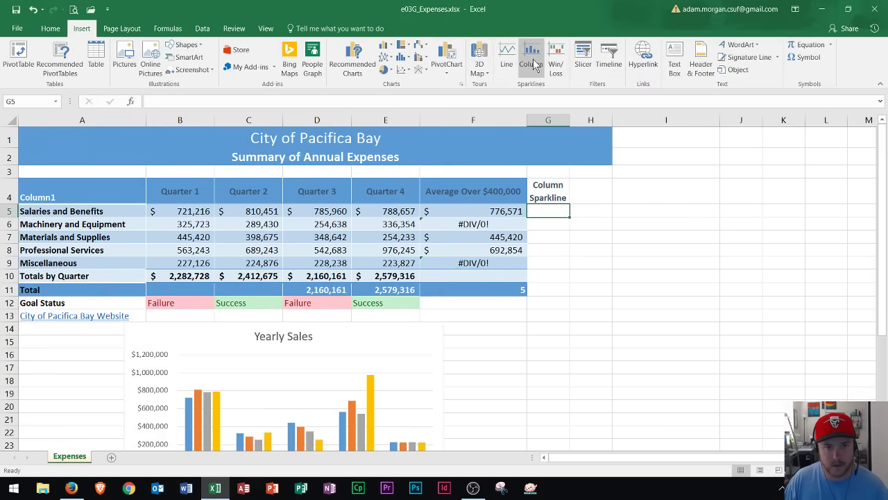
click(533, 65)
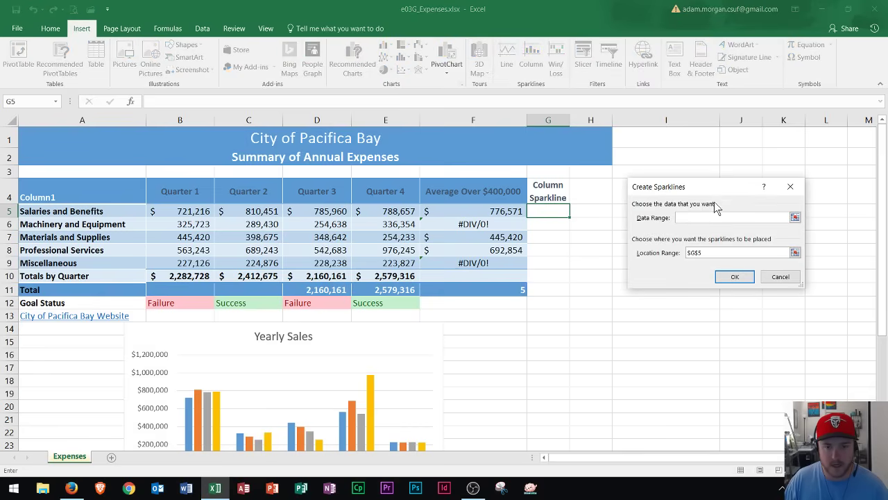
drag(187, 211, 380, 215)
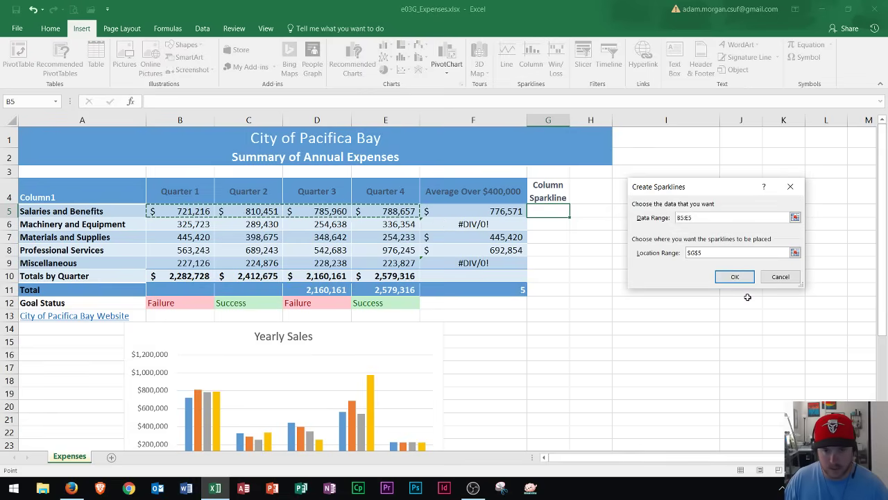
click(735, 278)
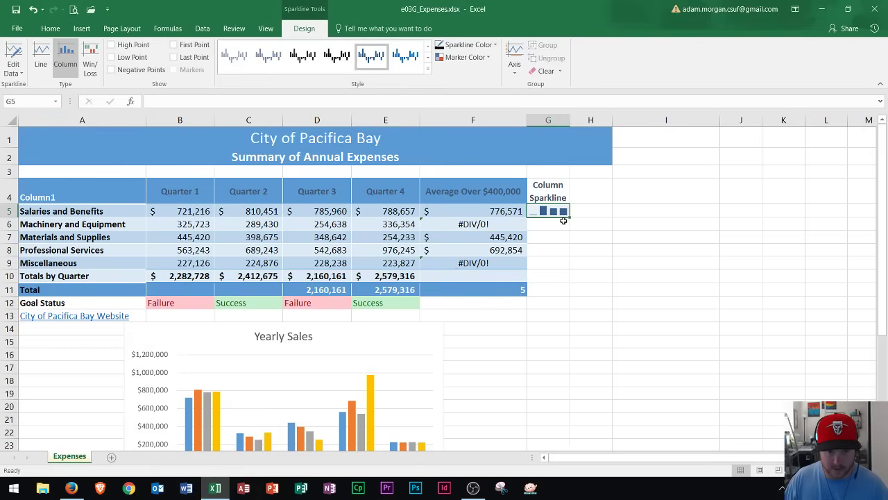
drag(569, 219, 570, 267)
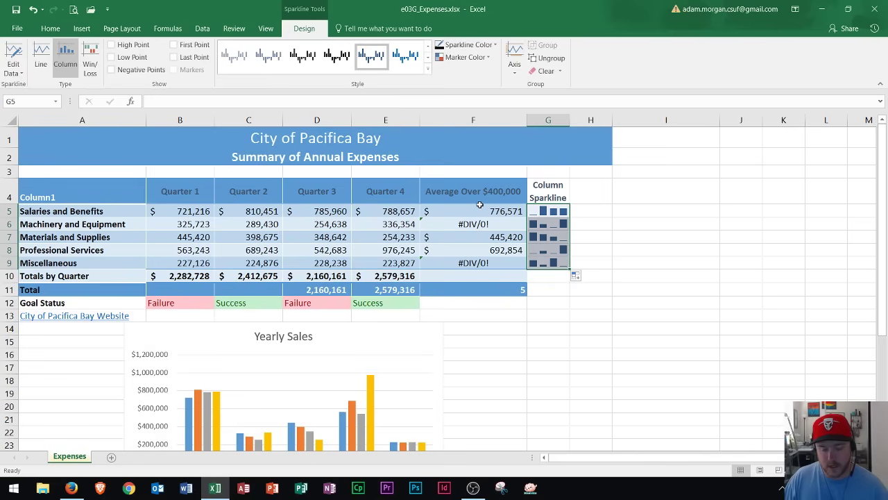
click(363, 224)
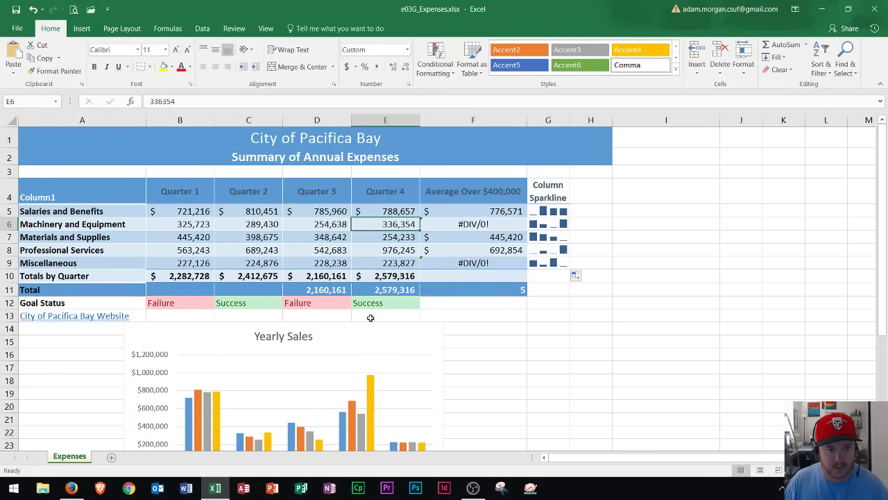
click(6, 197)
click(52, 191)
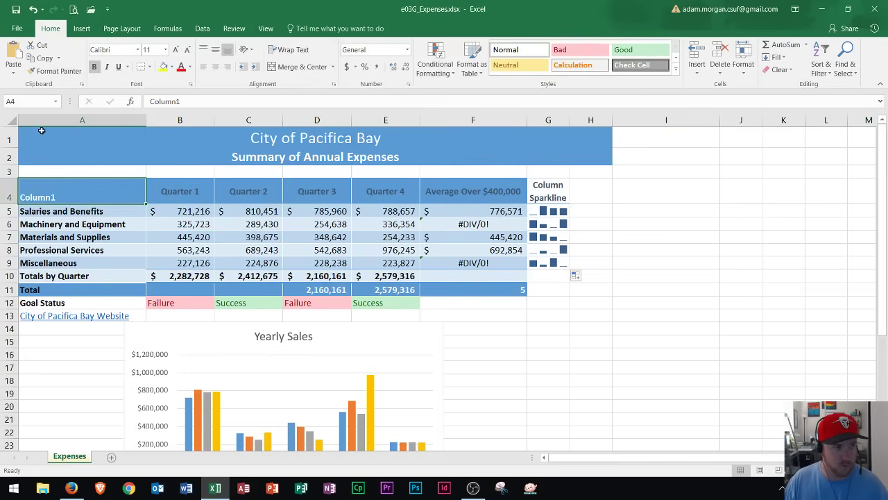
- Set row 4 ($4:$4) as the print title repeating at the top of each page
click(122, 29)
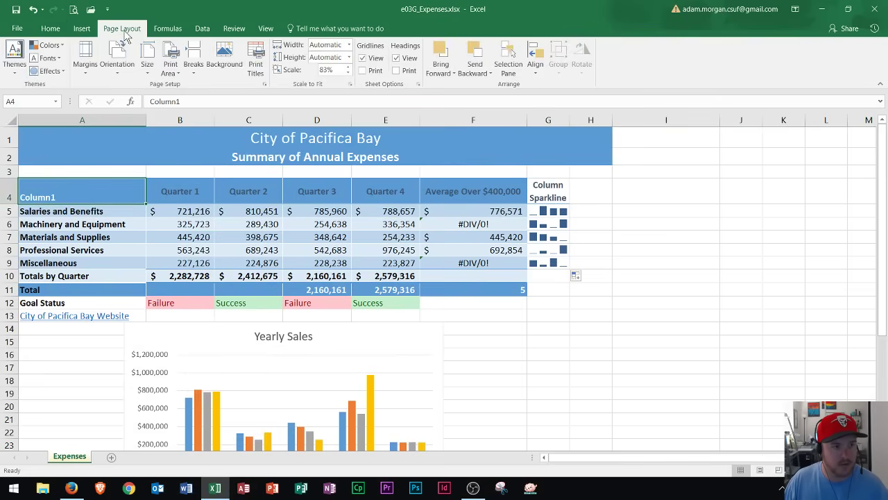
click(266, 88)
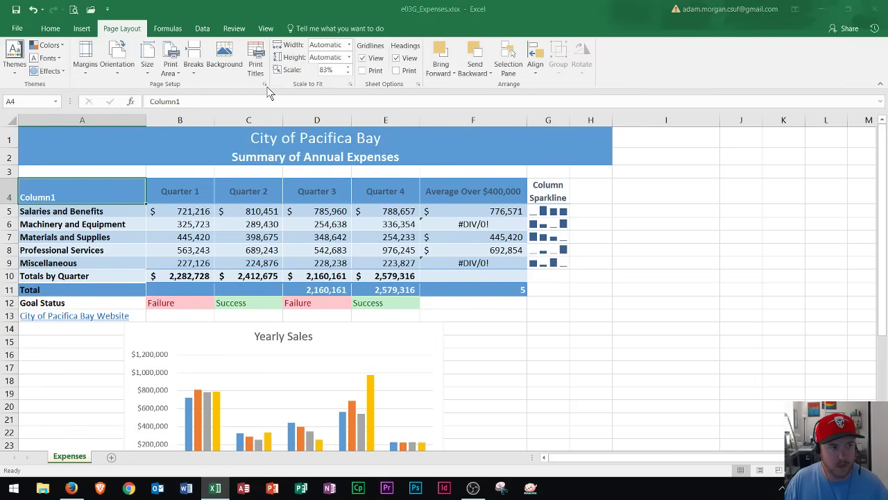
click(660, 108)
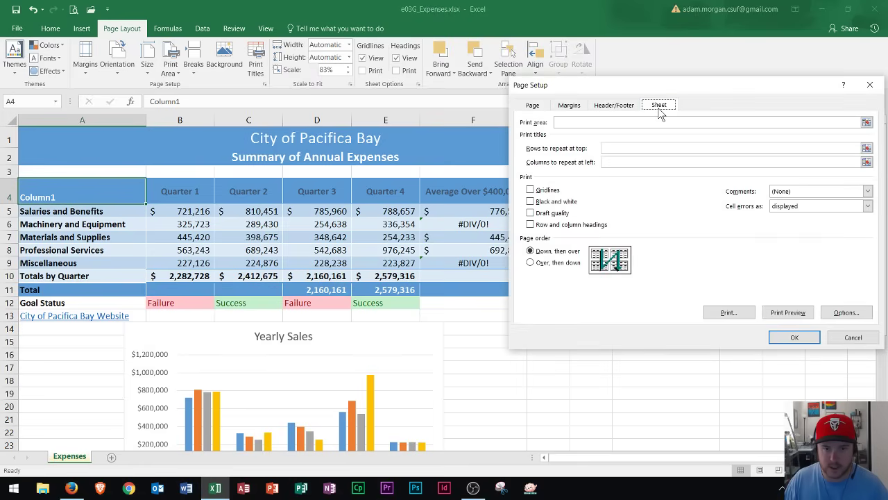
click(617, 146)
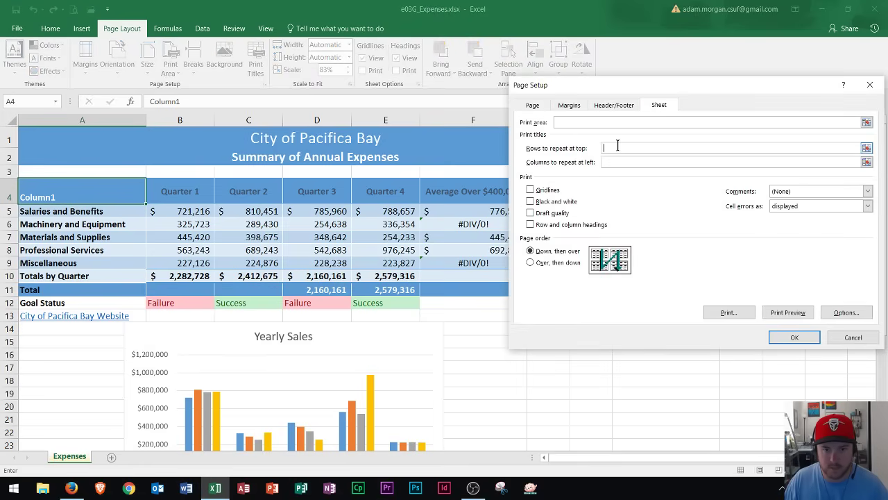
click(8, 197)
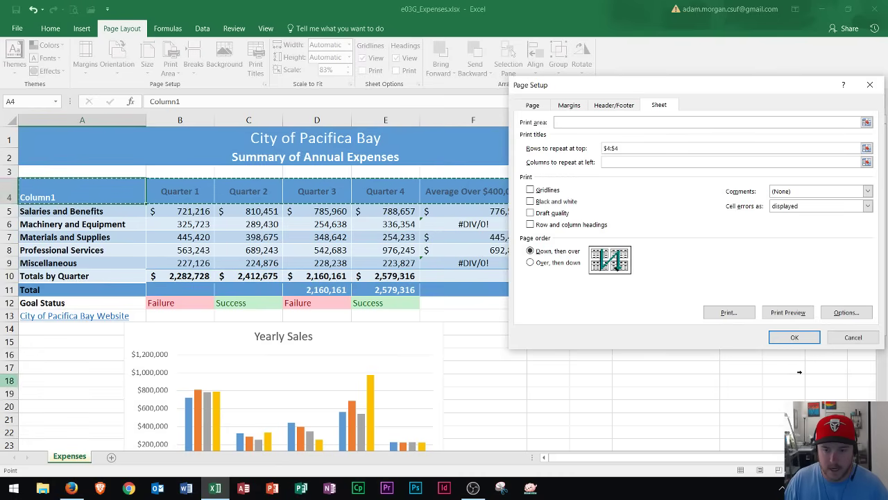
click(797, 337)
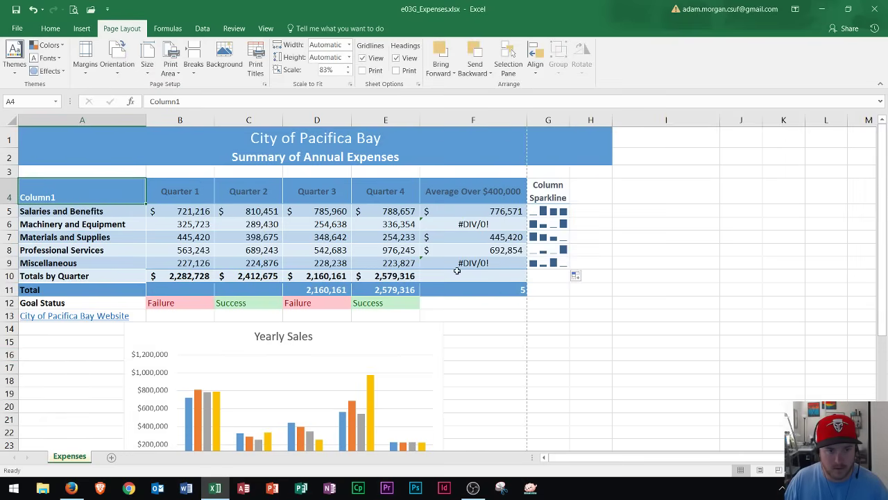
click(370, 222)
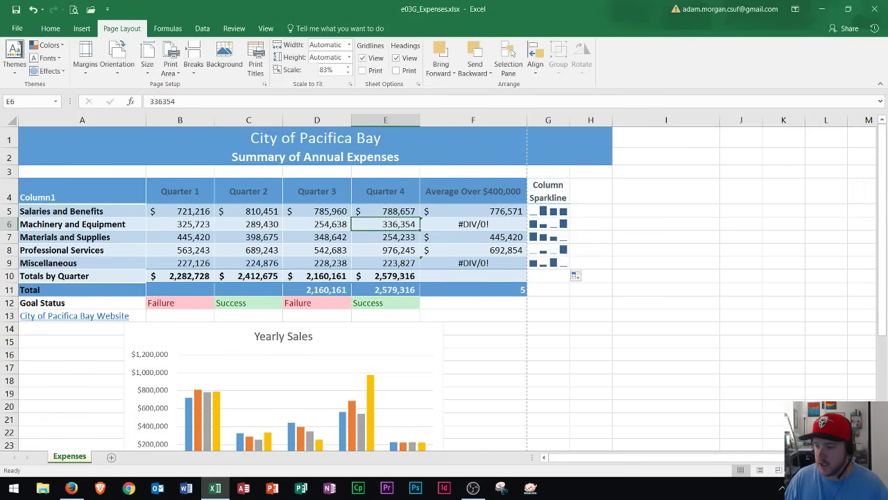